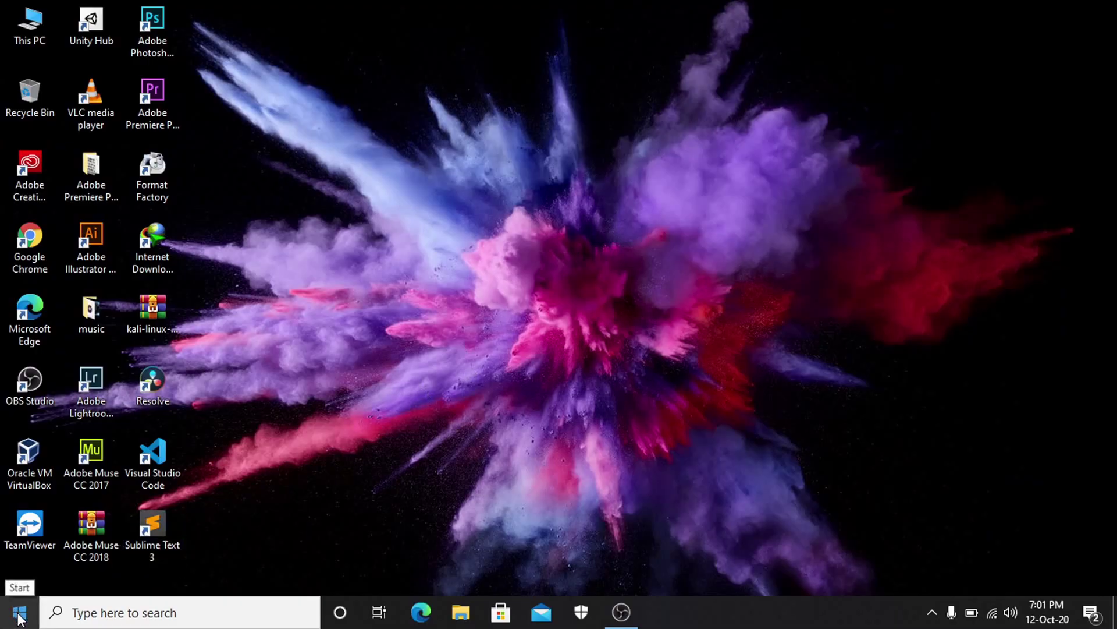
- Open Google Chrome and search the web for "e2b download"
click(21, 239)
double_click(21, 238)
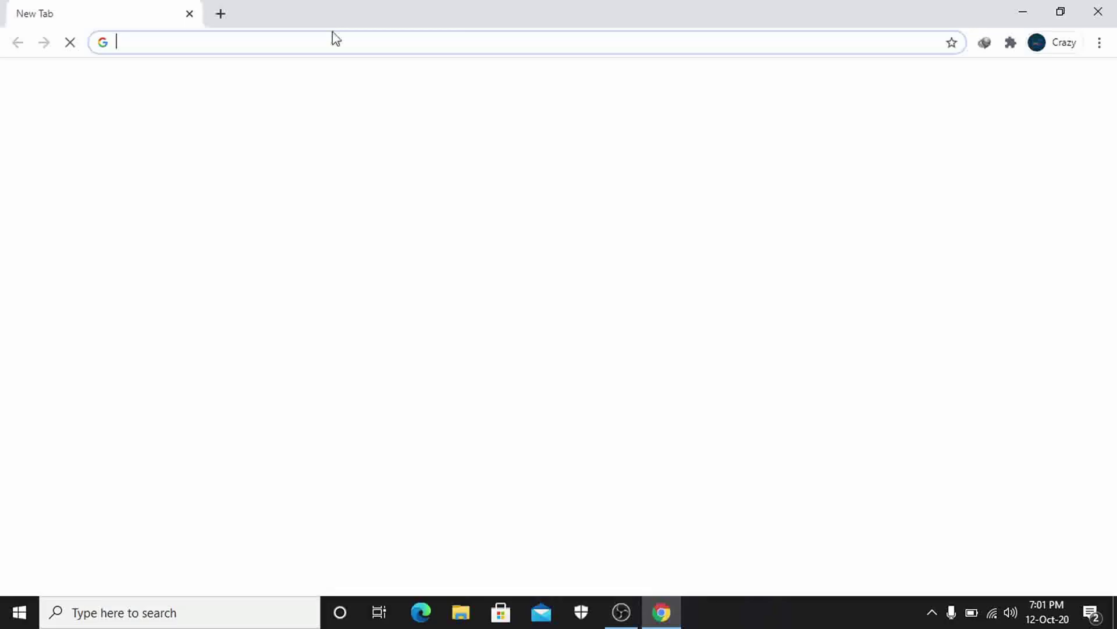
click(245, 45)
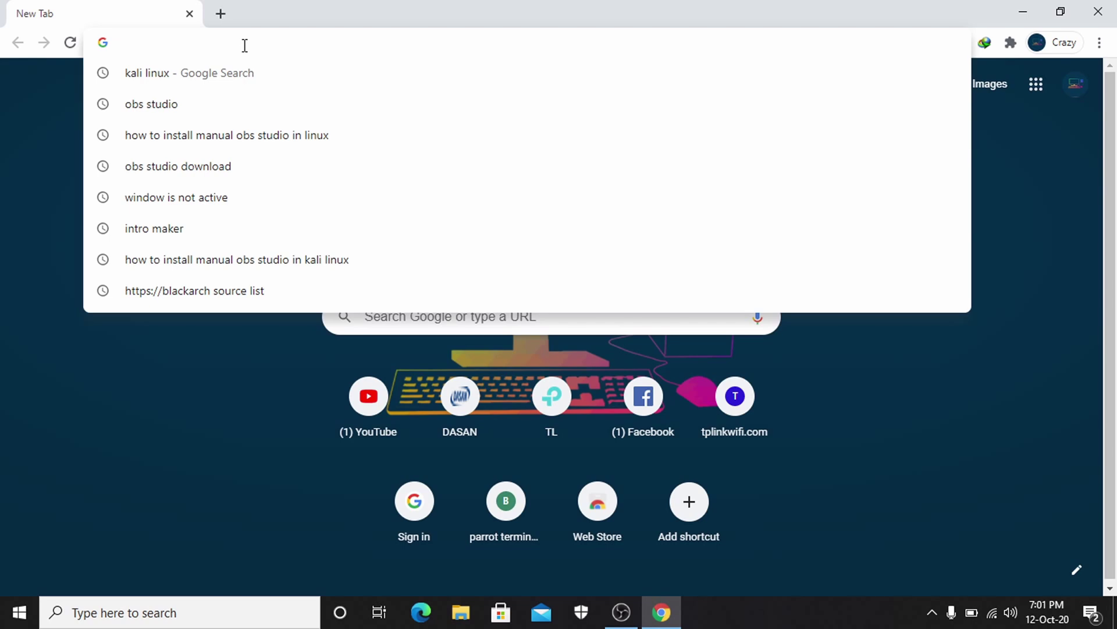
text(e2b)
key(Down)
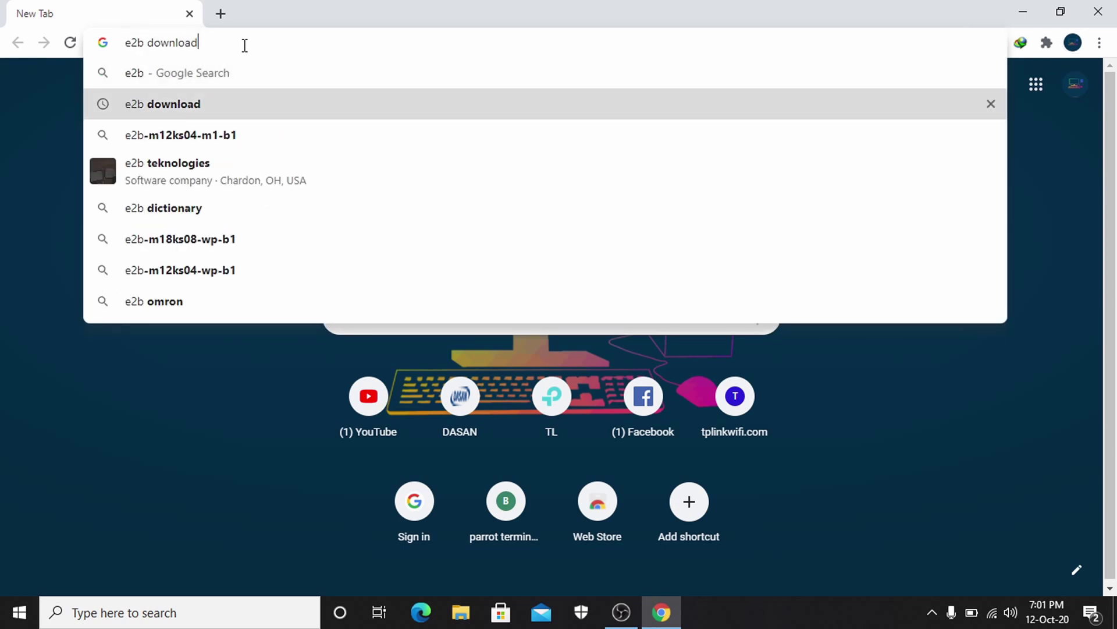
key(Return)
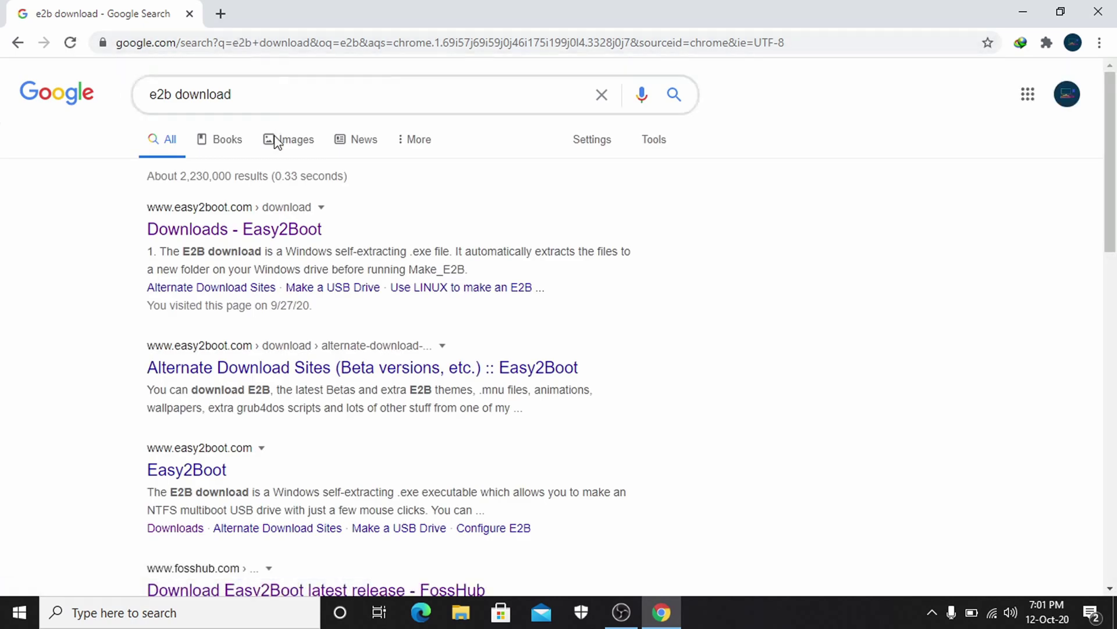
- Go to the Easy2Boot Downloads page from the search results and follow E2B Downloads to its FossHub page
click(250, 230)
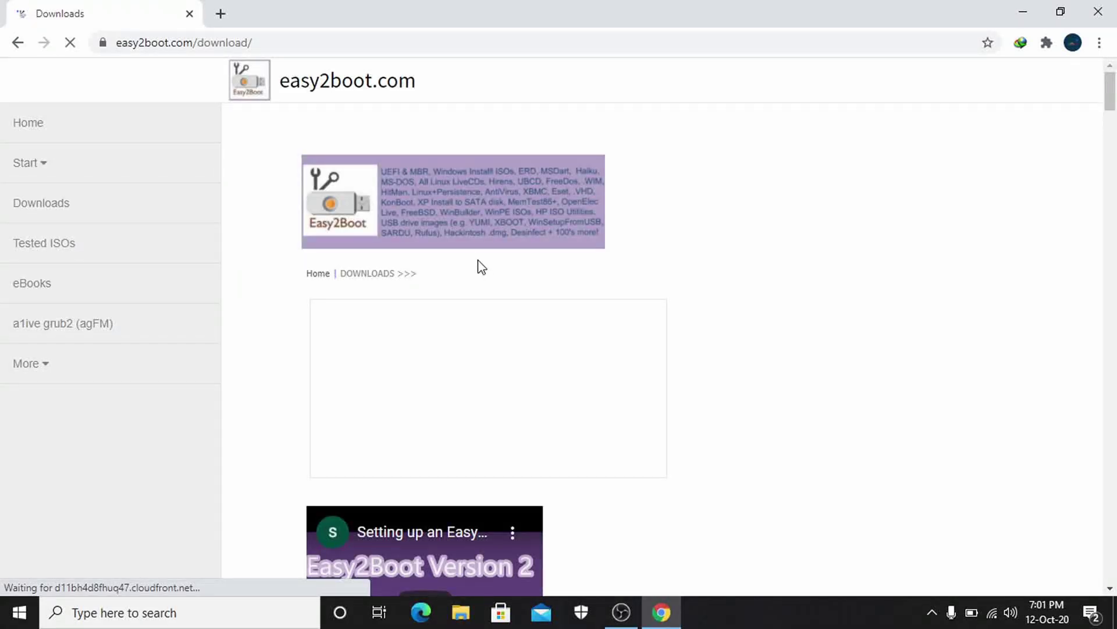
scroll(482, 268, down, 5)
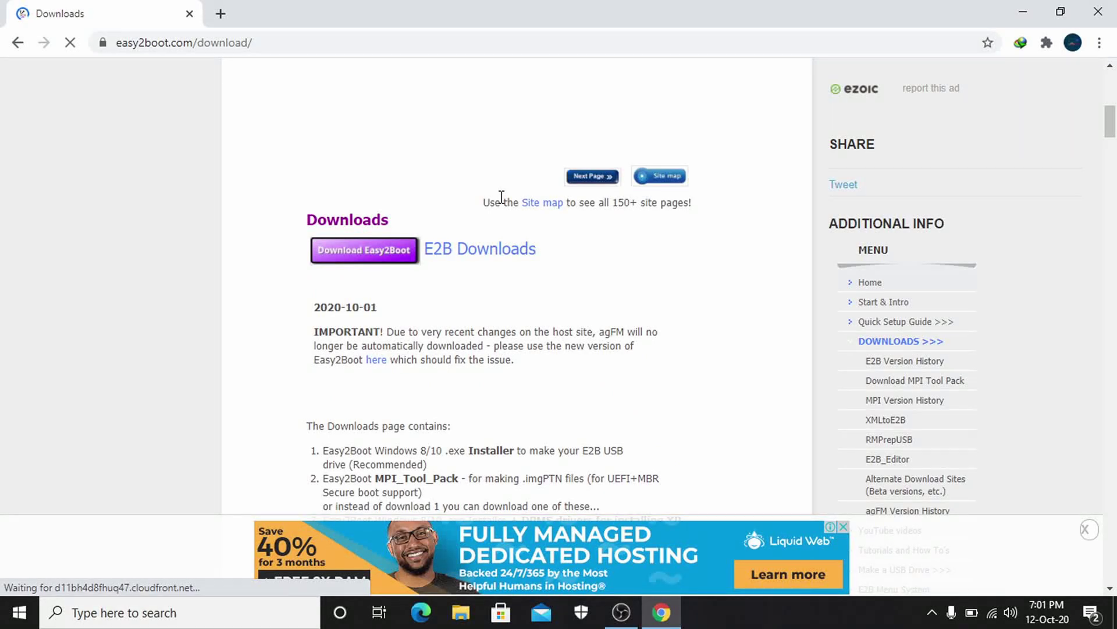
click(479, 250)
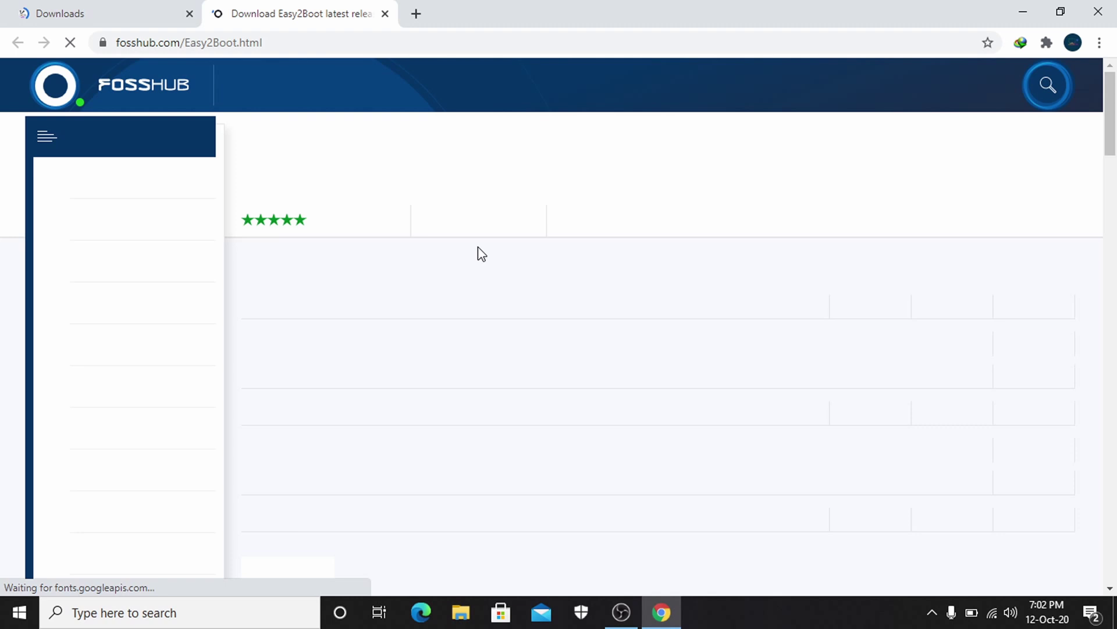
- Download the recommended Easy2Boot EXE E2B v2.05 installer for Windows 8 or 10, close the browser and show the downloaded file in its folder
scroll(482, 255, down, 3)
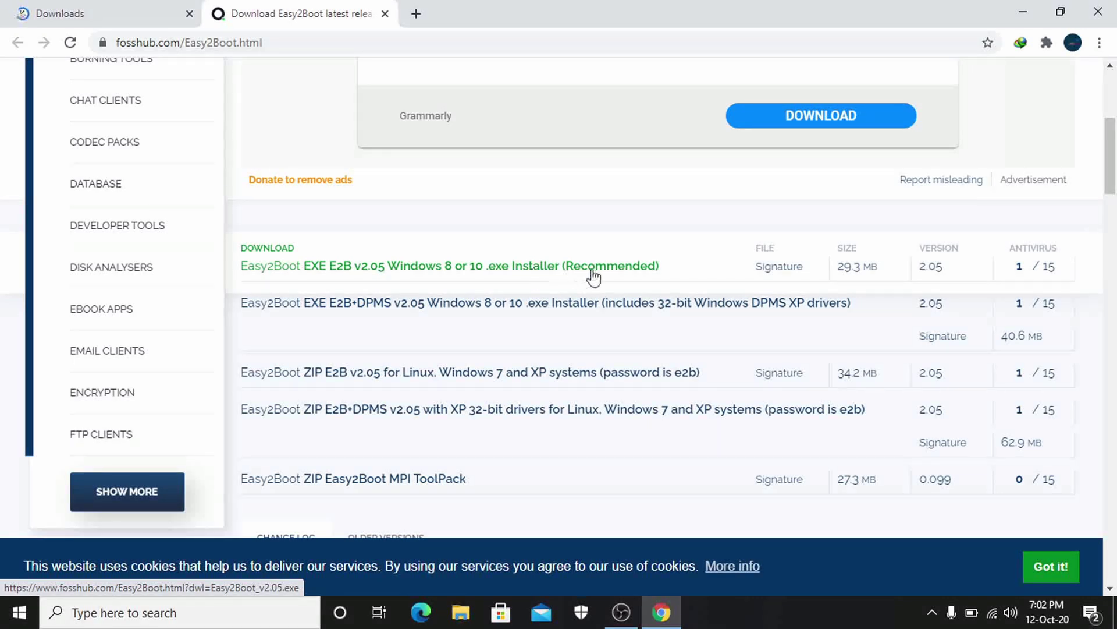
click(545, 268)
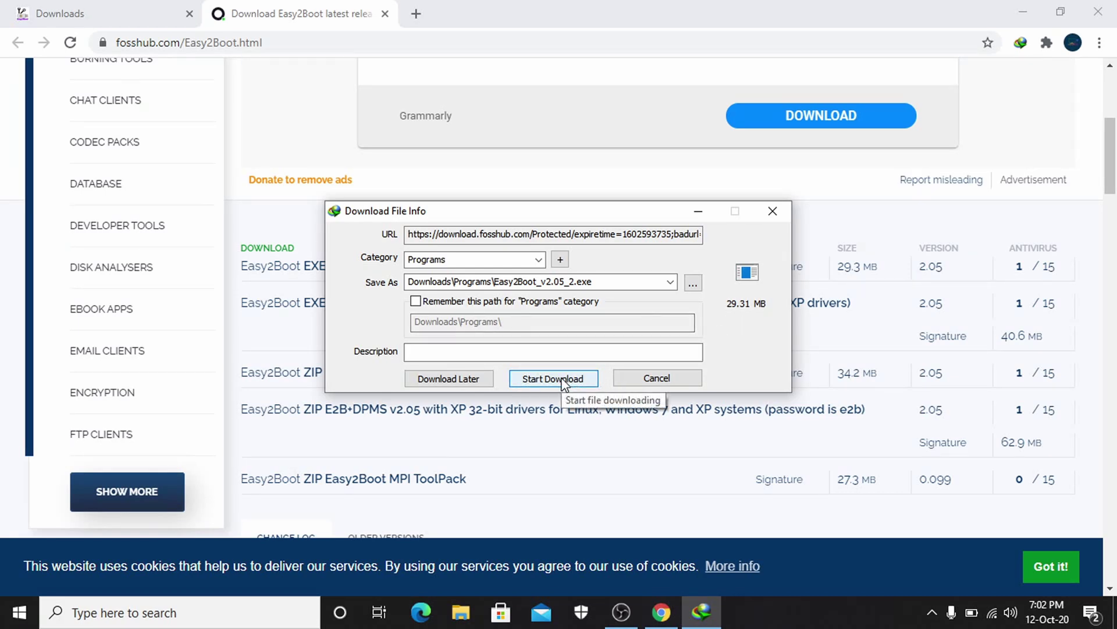
click(582, 381)
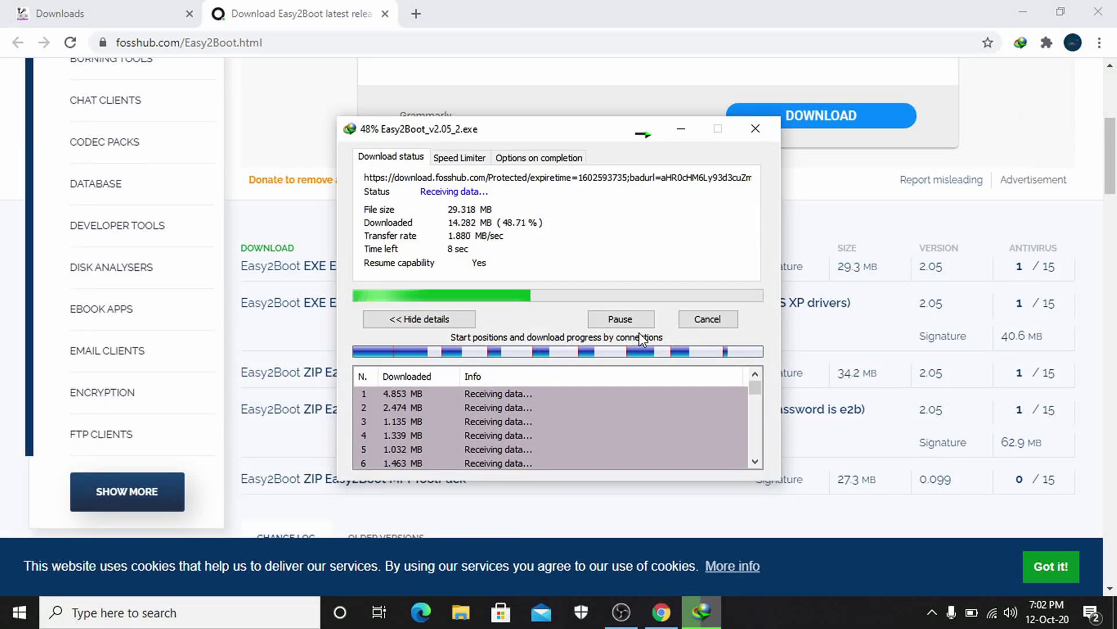
click(1099, 12)
drag(576, 131, 564, 79)
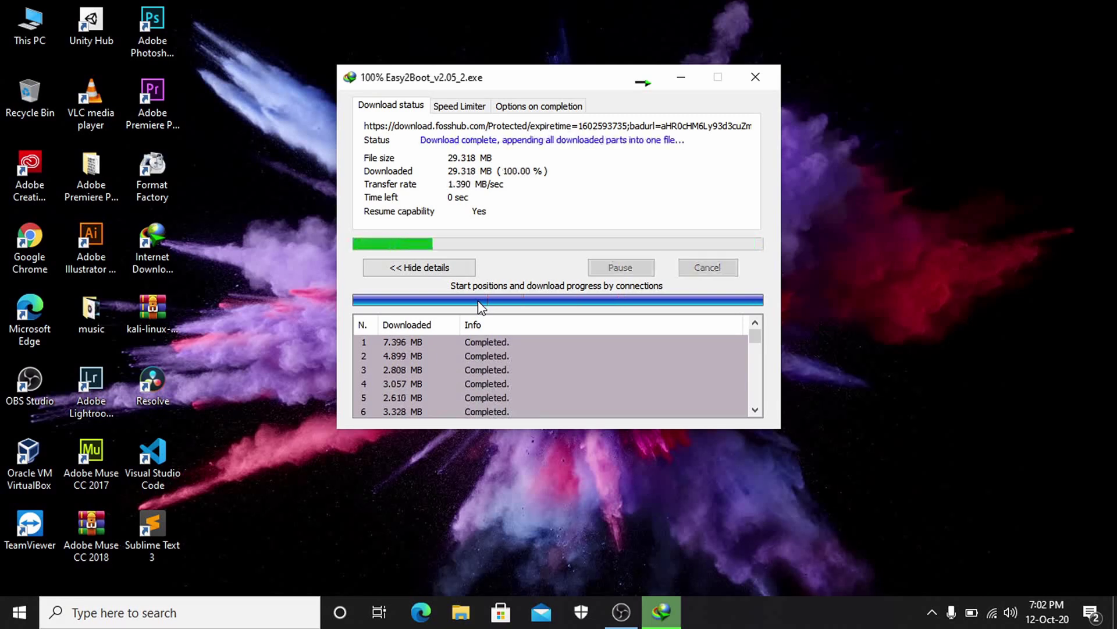
click(593, 360)
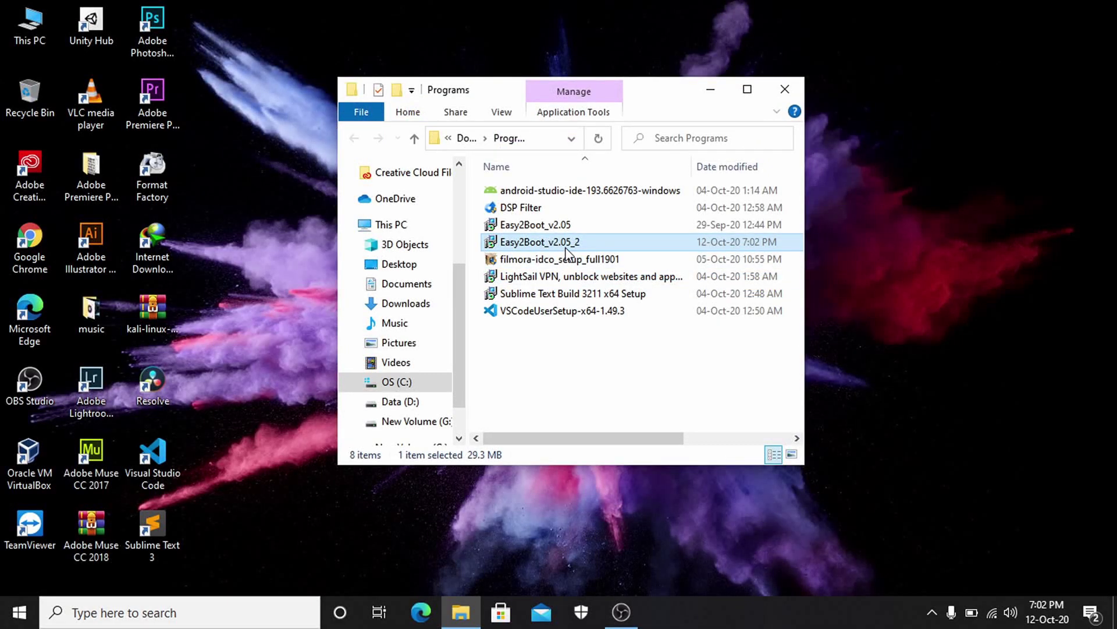
- Open the Windows Security page of the Update & Security settings and look over its protection areas in a maximized window
click(988, 233)
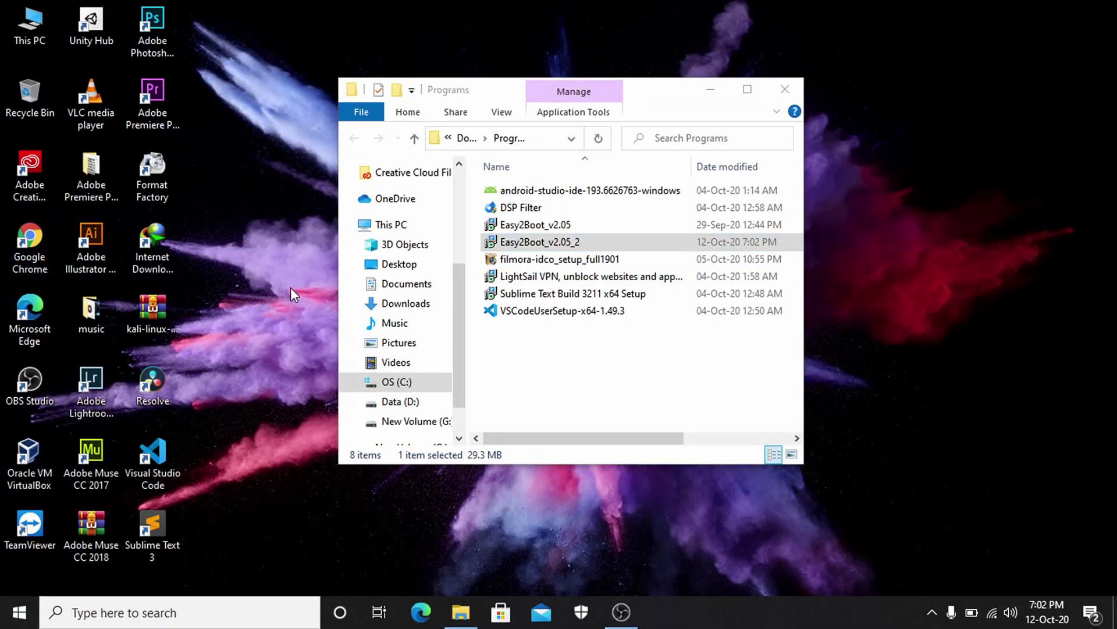
click(18, 611)
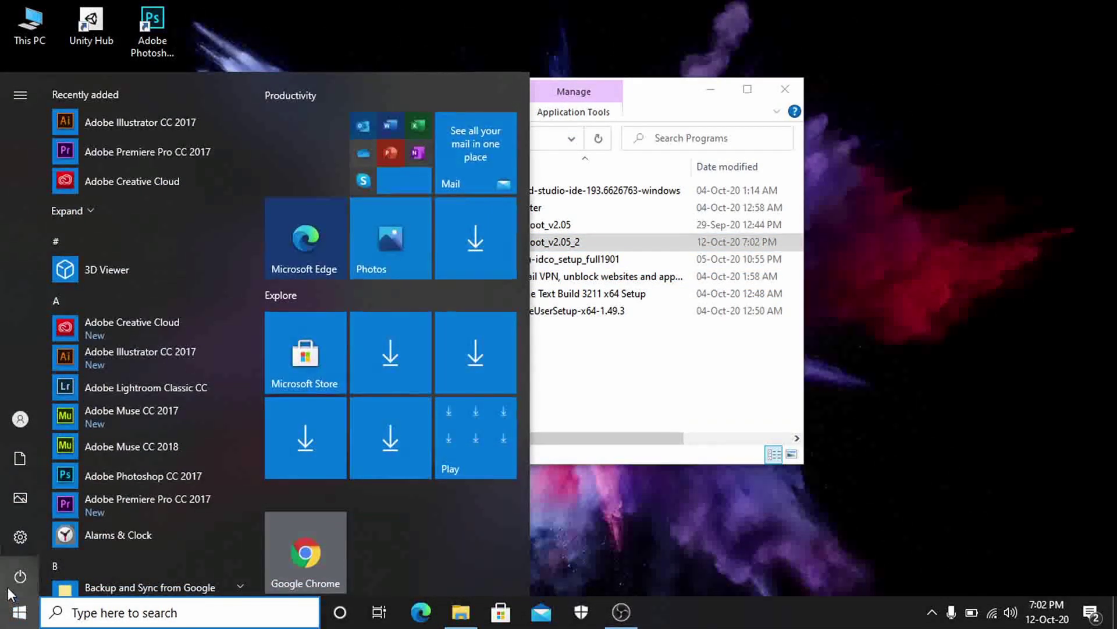
click(19, 536)
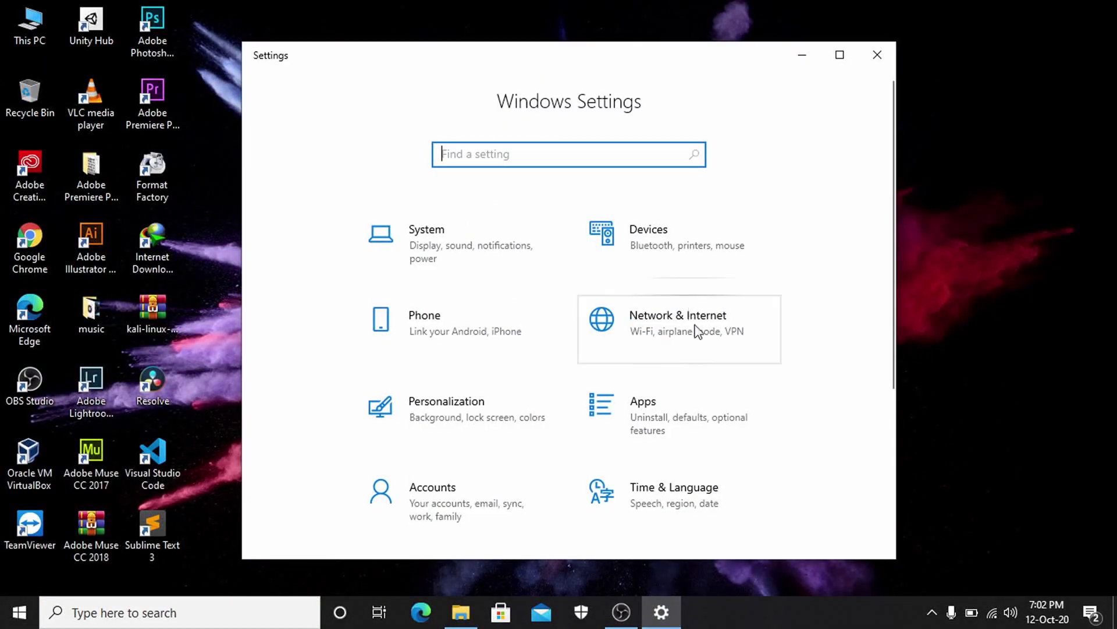
scroll(684, 429, down, 3)
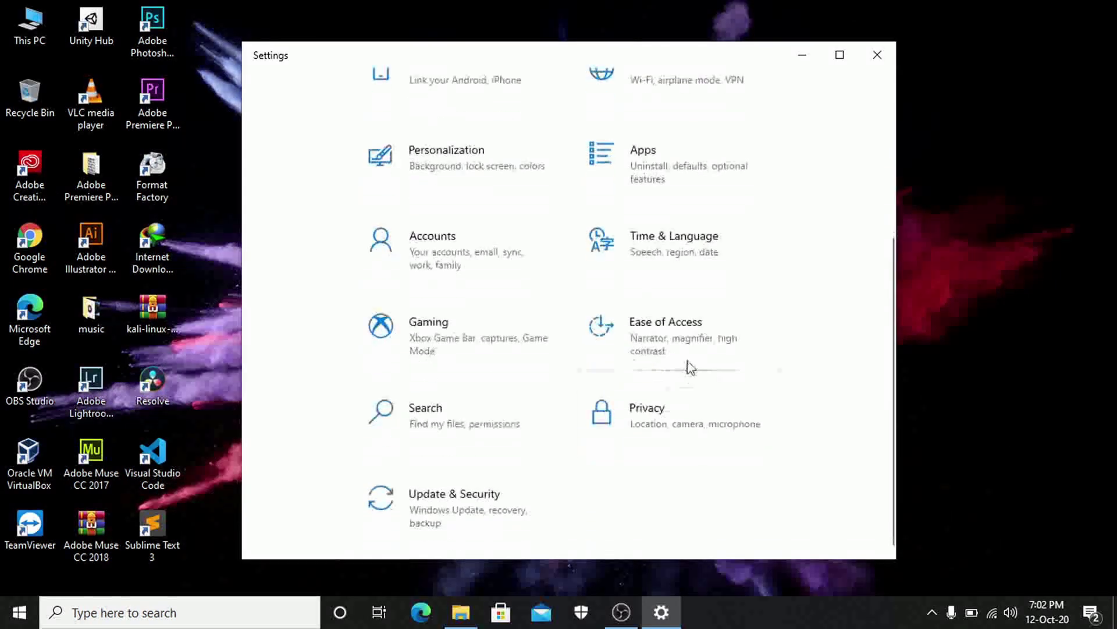
click(482, 521)
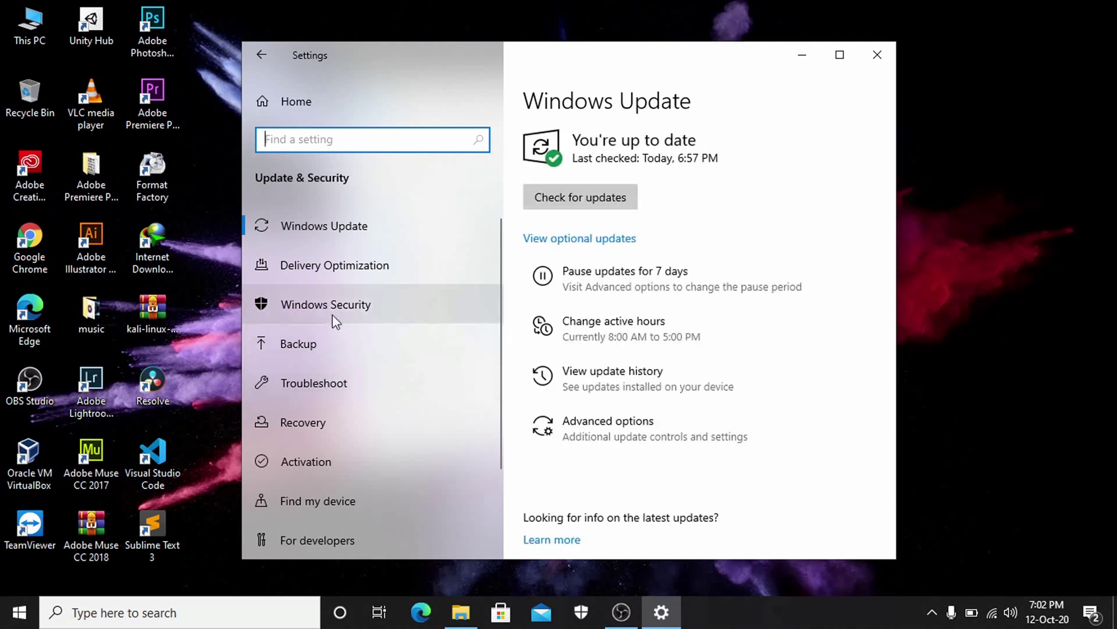
click(364, 307)
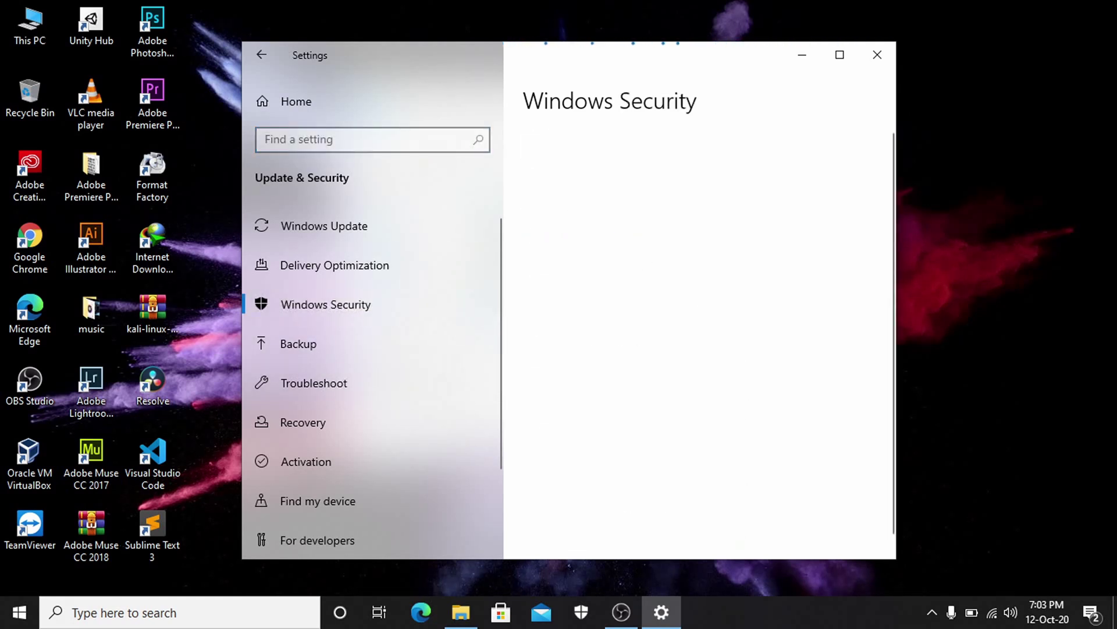
scroll(764, 223, down, 5)
scroll(765, 222, up, 5)
scroll(765, 220, down, 5)
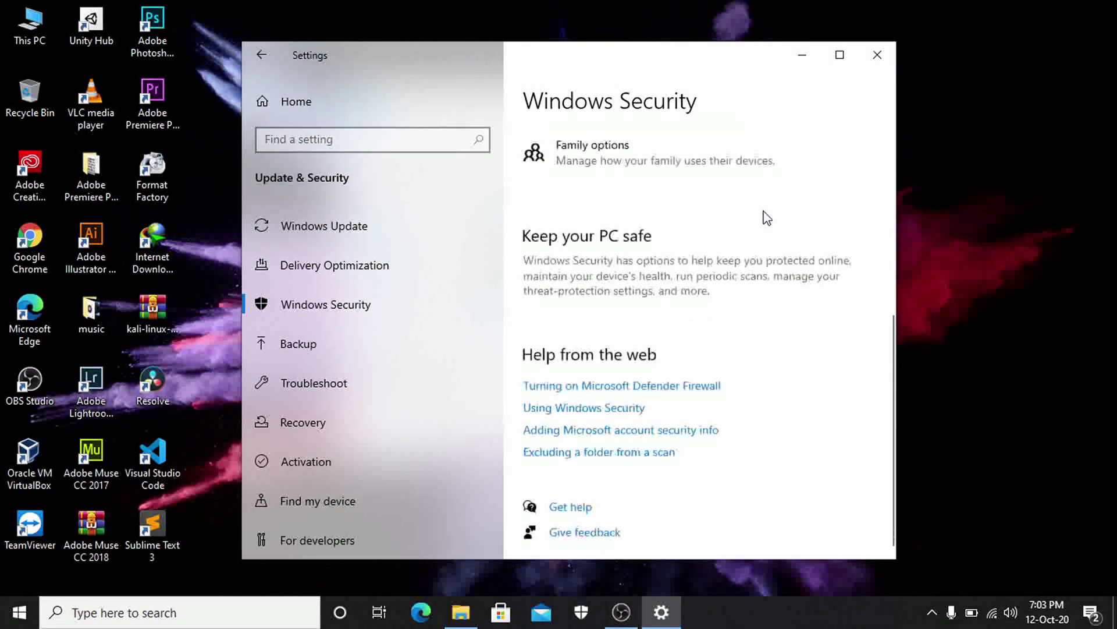
scroll(770, 216, up, 3)
click(839, 55)
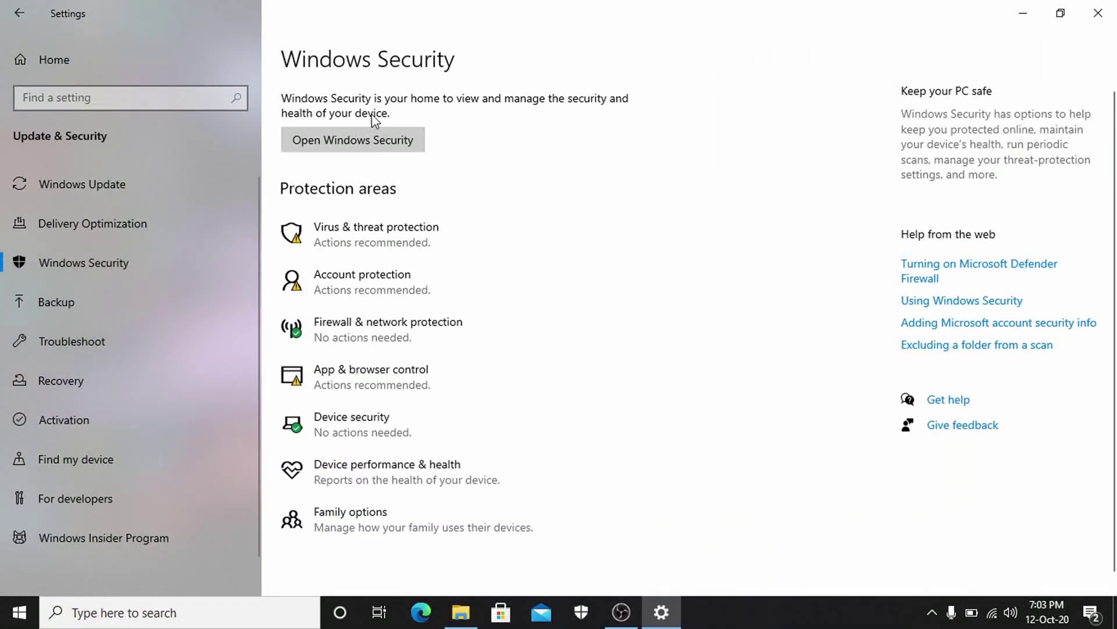
- Search Windows Settings for "virus" and open Virus & threat protection
click(43, 65)
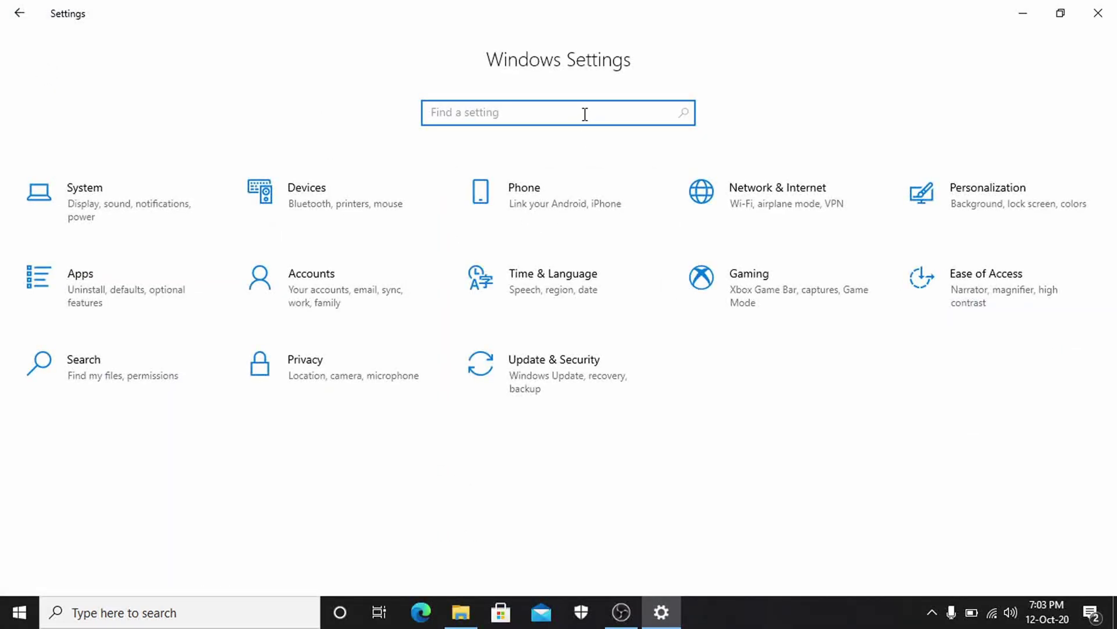
text(viru)
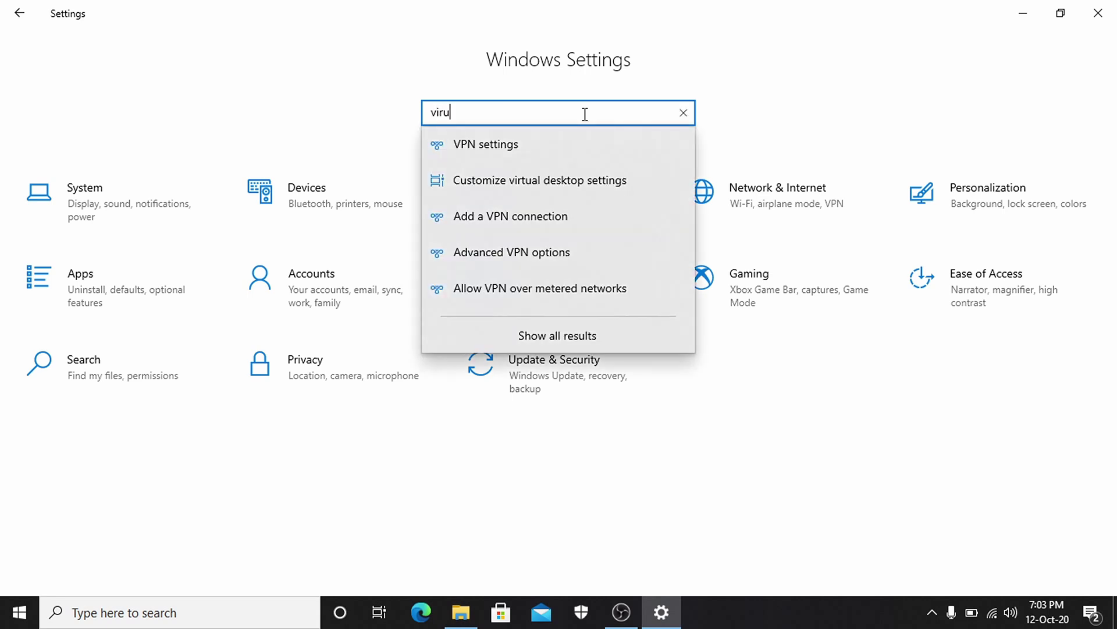
text(s)
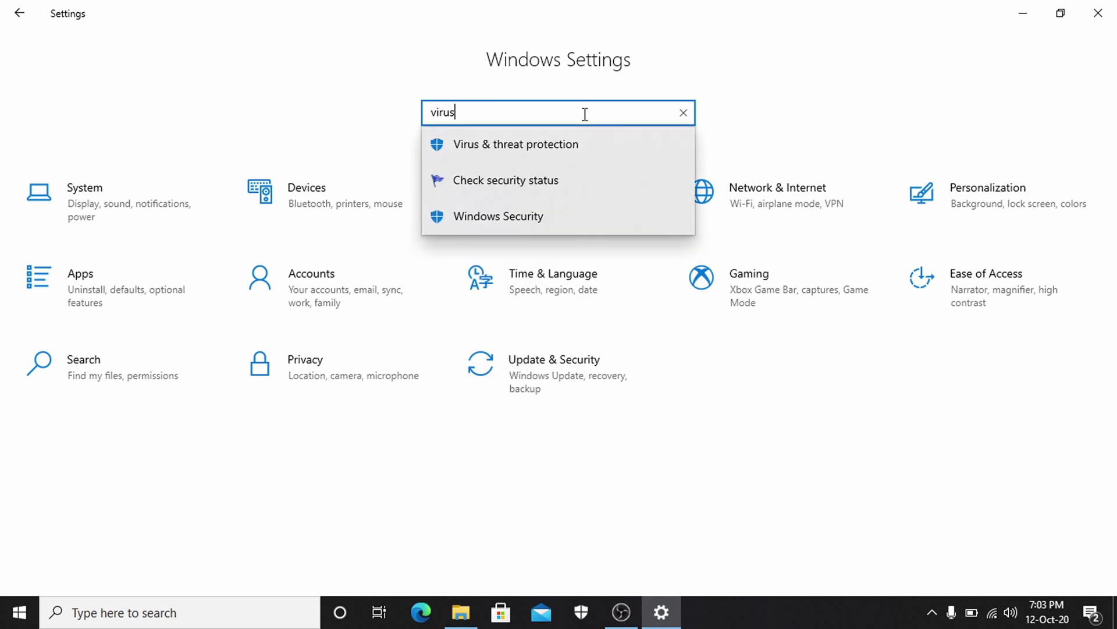
click(552, 146)
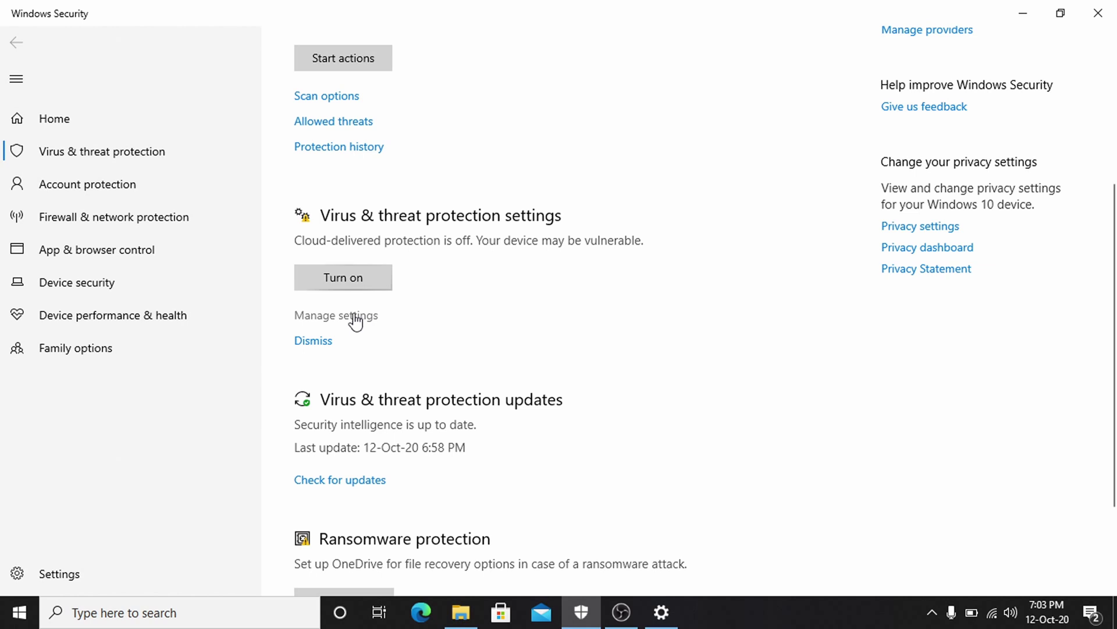
- Turn off real-time protection in the Virus & threat protection settings and minimize the window
click(365, 317)
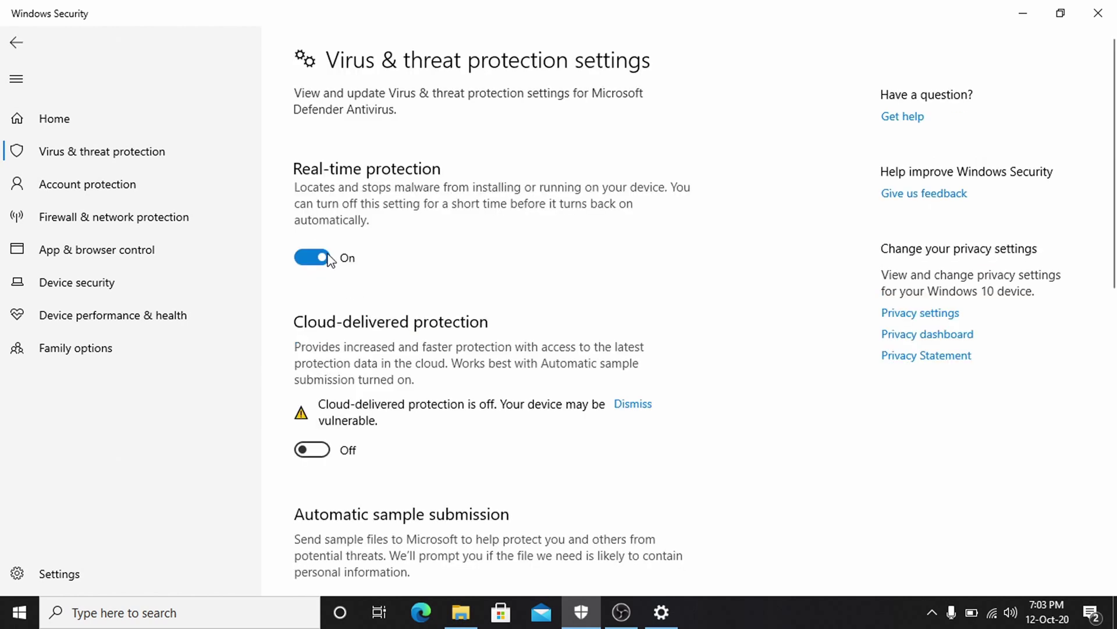
click(326, 258)
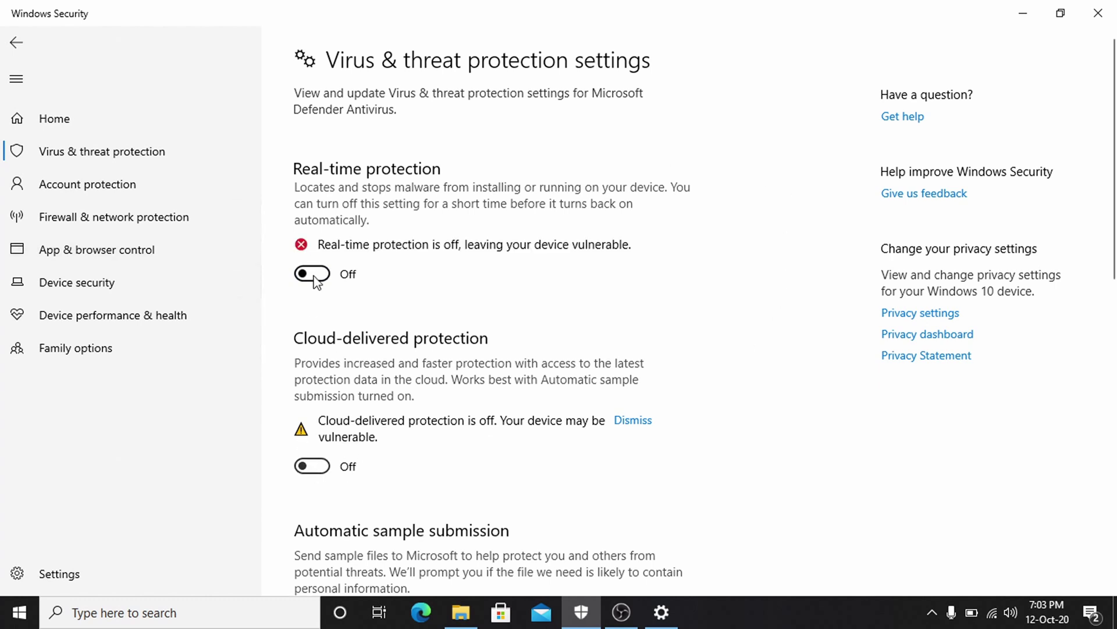
click(1021, 19)
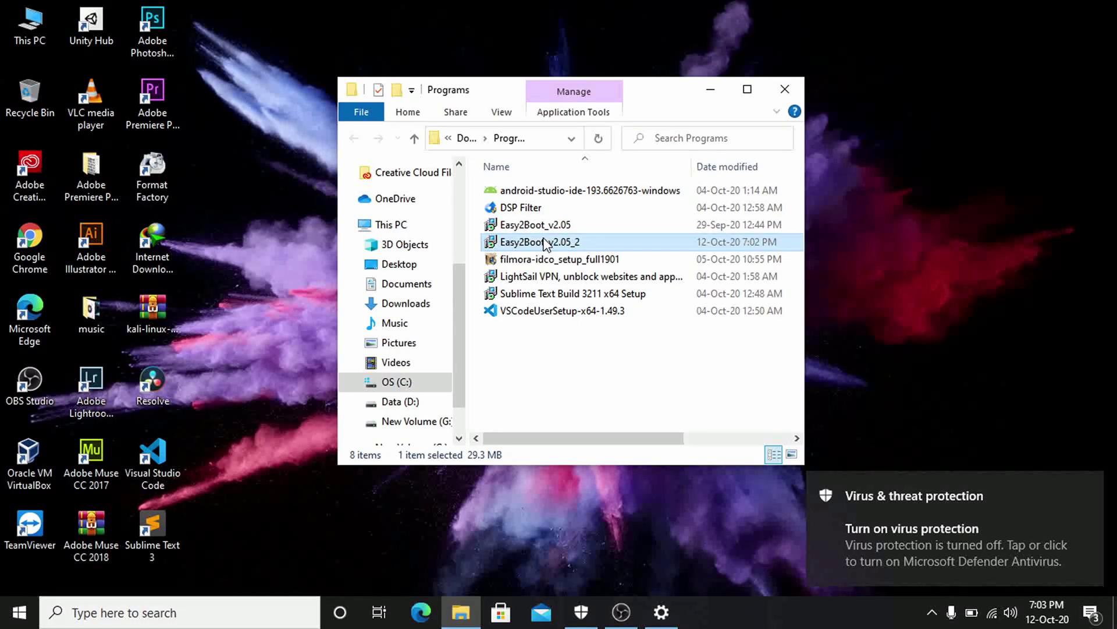
- Run the Easy2Boot_v2.05_2 installer and extract it to the Easy2Boot_v2.05 folder on the desktop
double_click(546, 243)
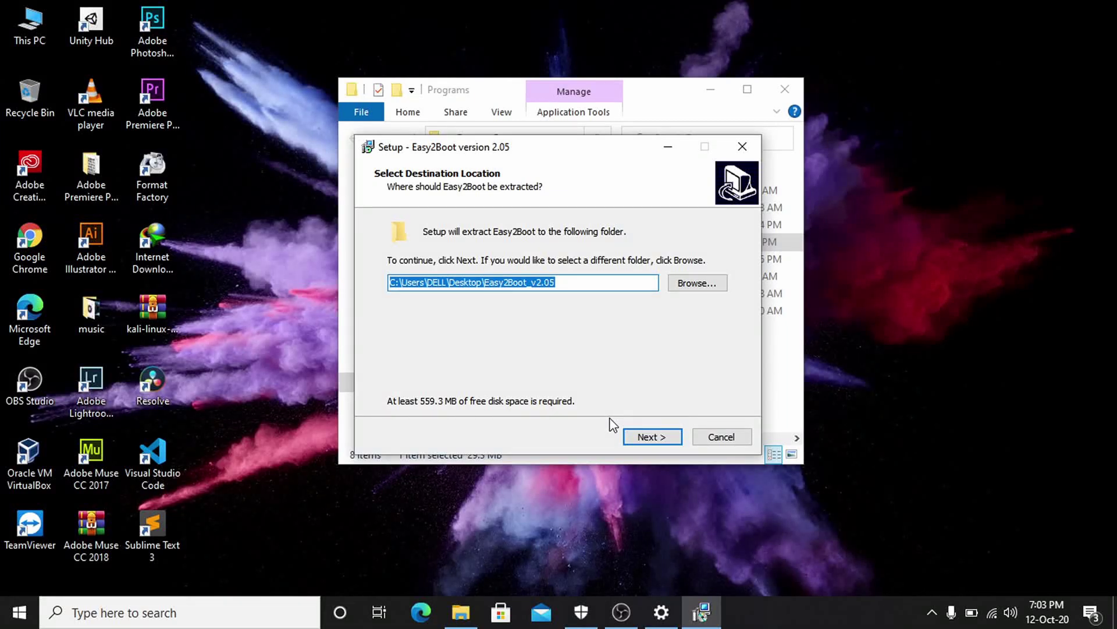
click(645, 436)
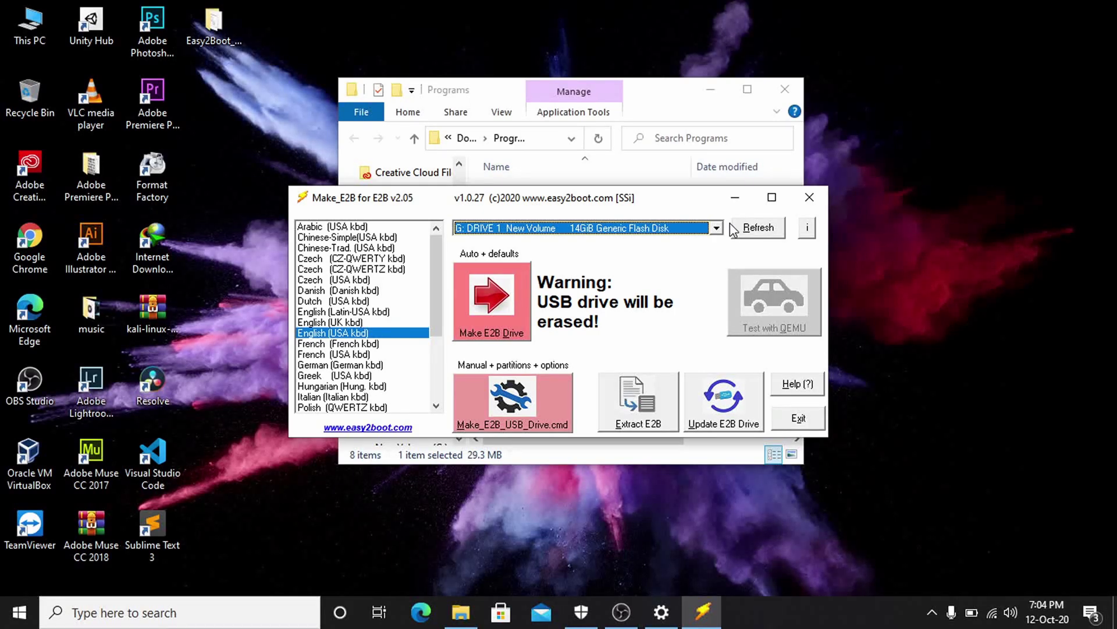
- Make an E2B drive with the automatic defaults on the G: 14GiB Generic Flash Disk, agree to erase all its data and maximize the console
click(716, 227)
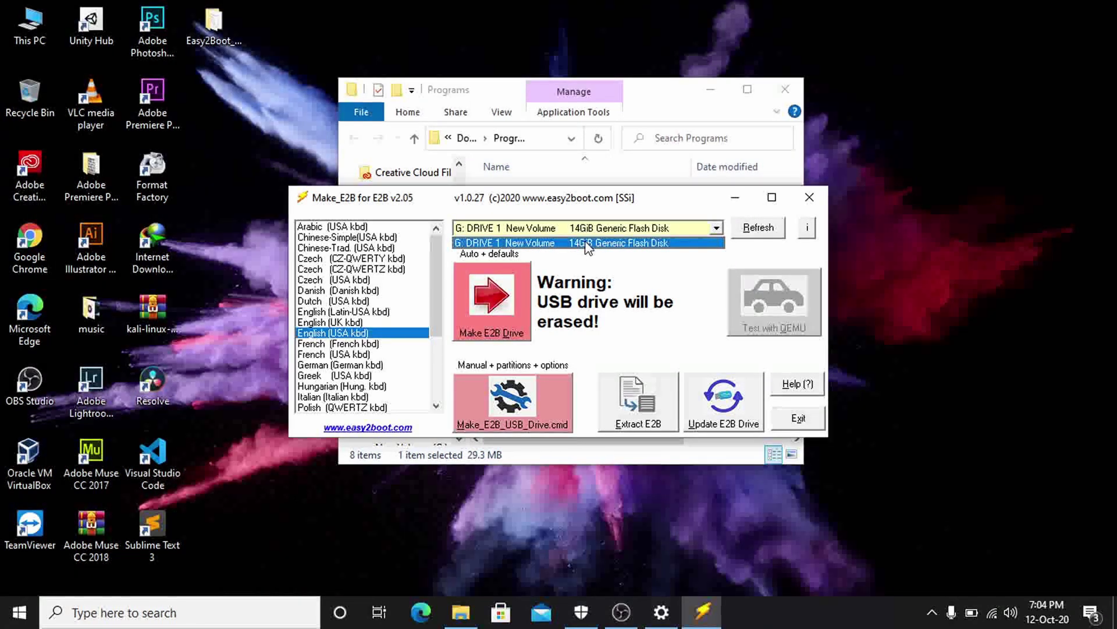
click(588, 244)
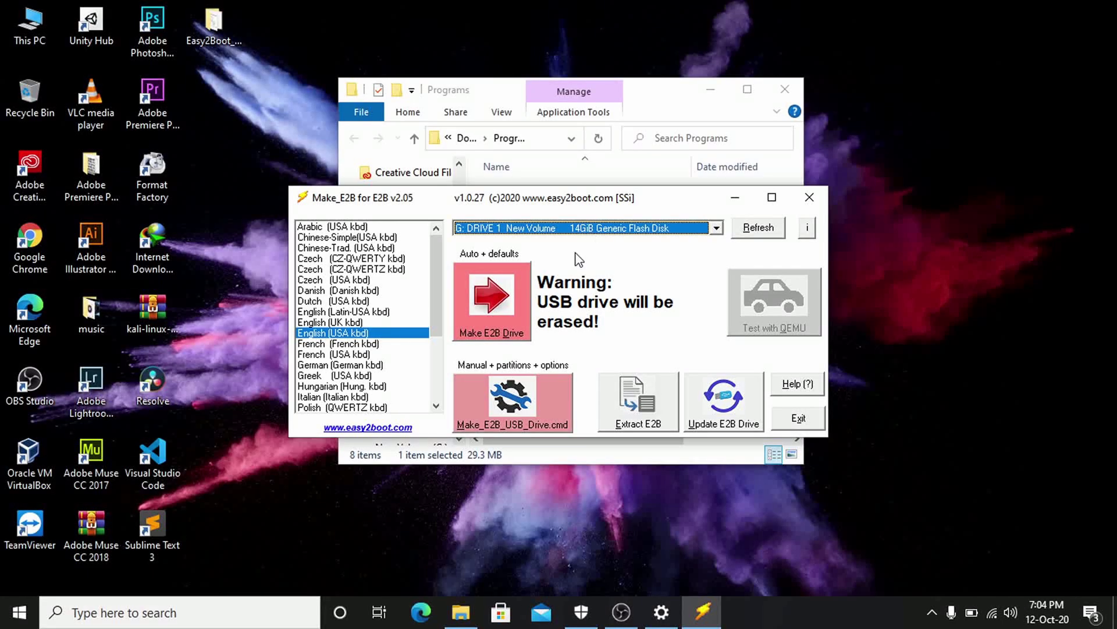
click(483, 339)
click(618, 357)
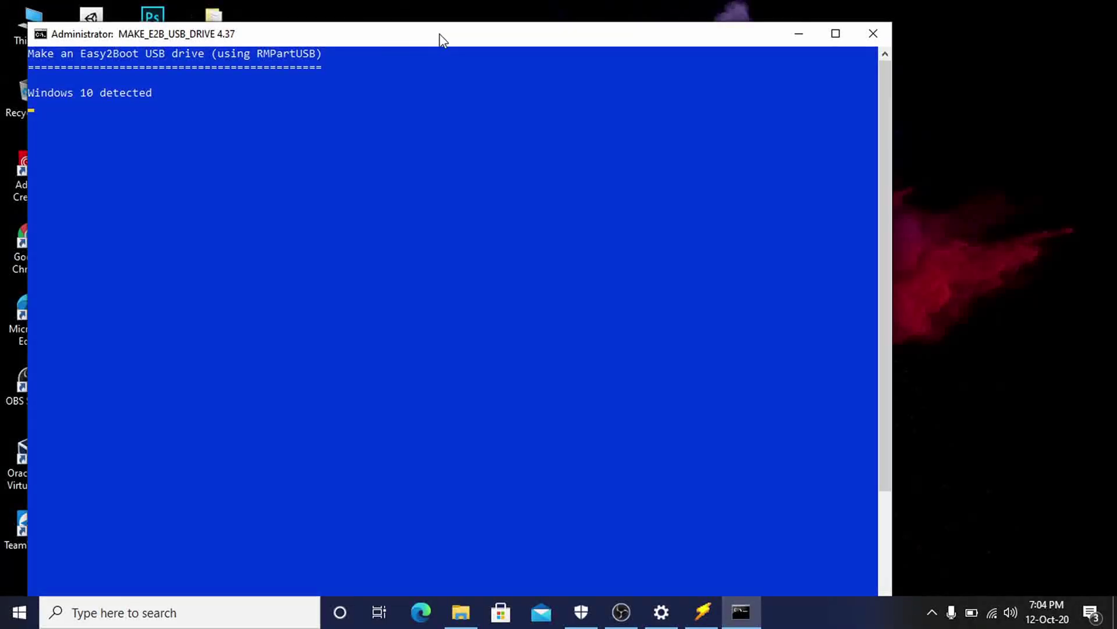
drag(442, 40, 508, 27)
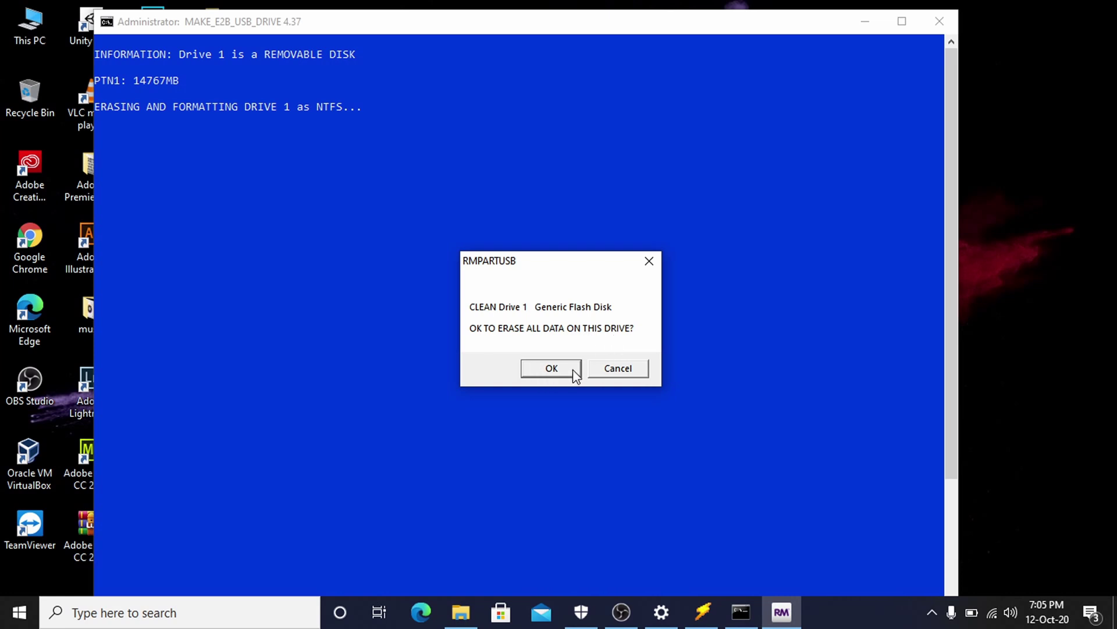
click(553, 368)
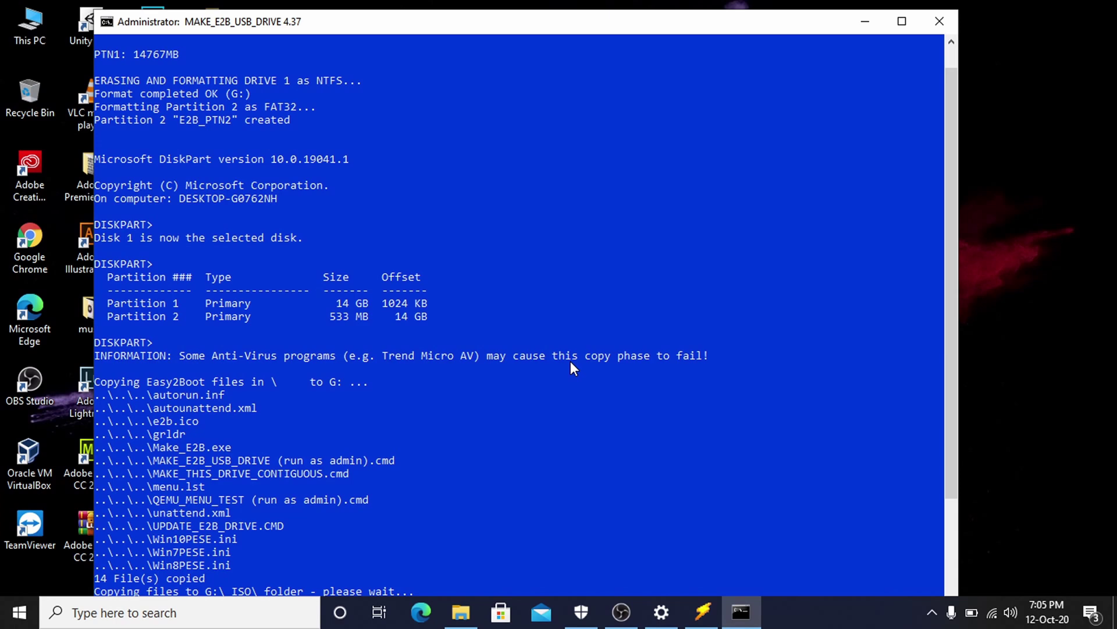
click(904, 23)
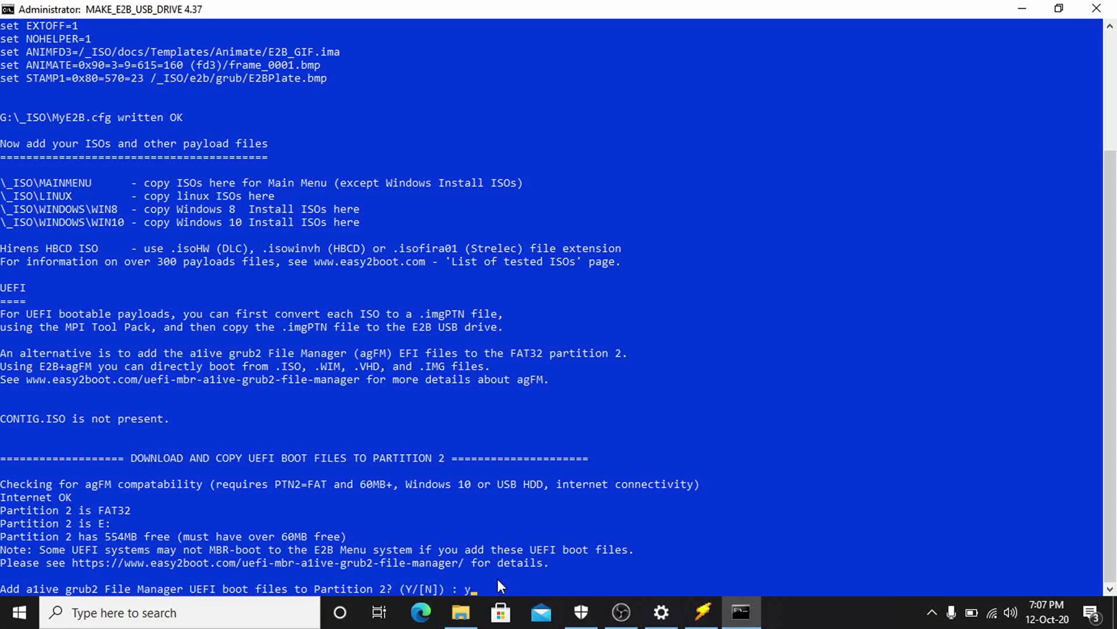
- Add the a1ive grub2 File Manager UEFI boot files to Partition 2, finish the script and close the Make_E2B and Programs windows
key(Return)
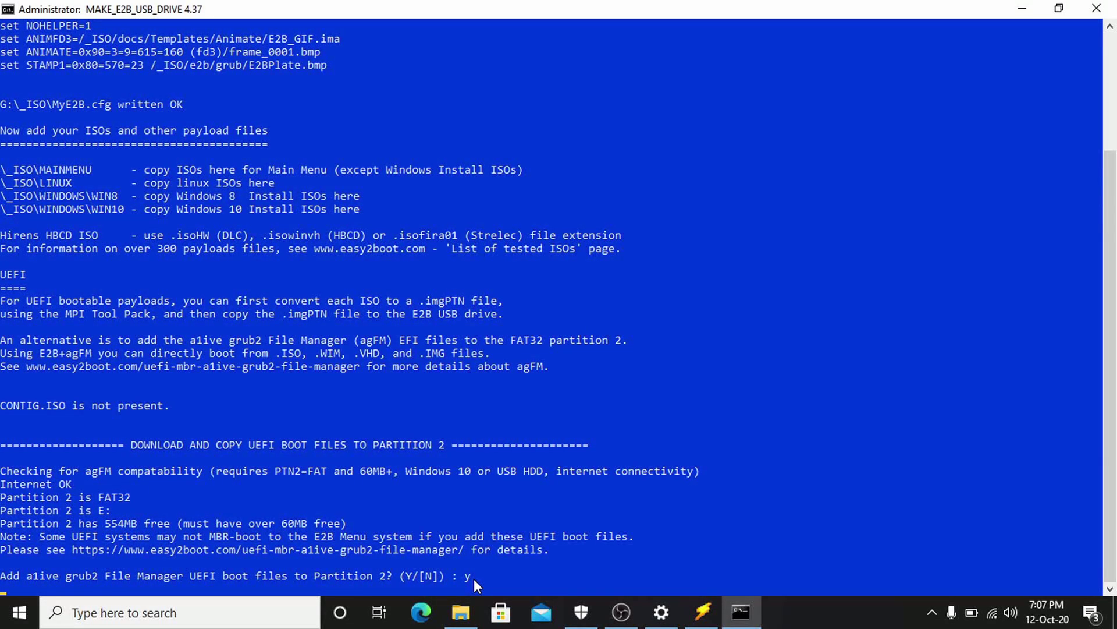
key(Return)
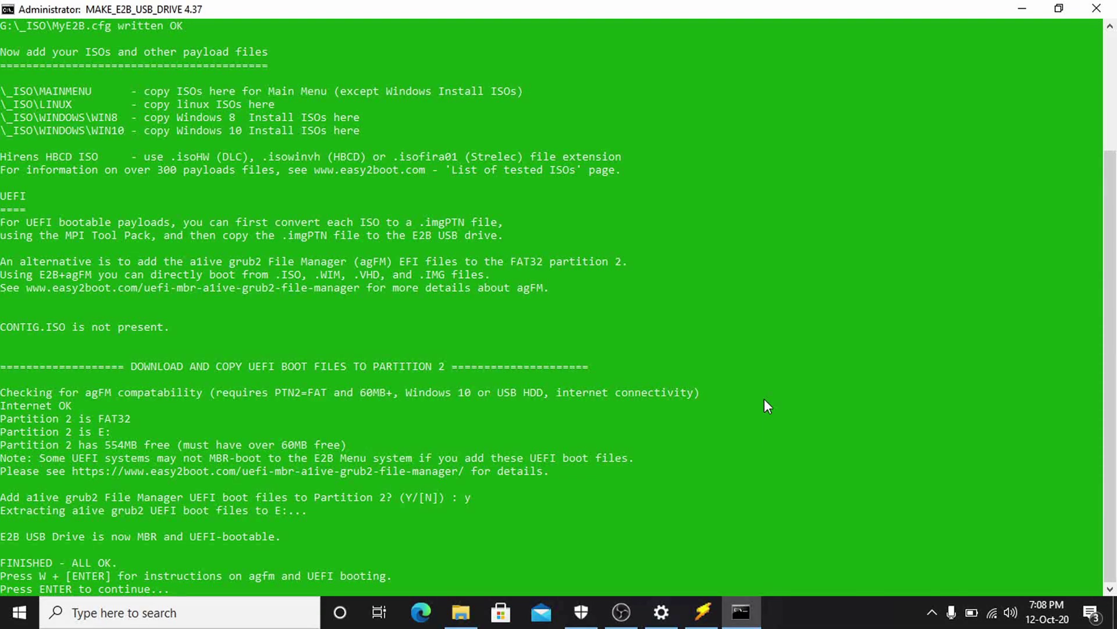
key(Return)
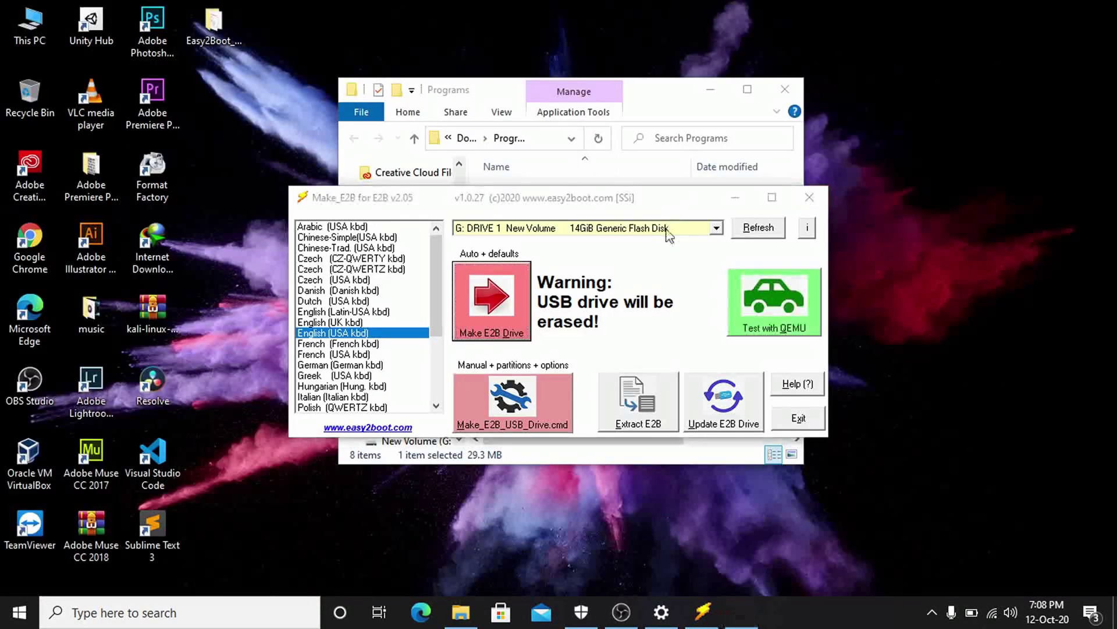
click(810, 198)
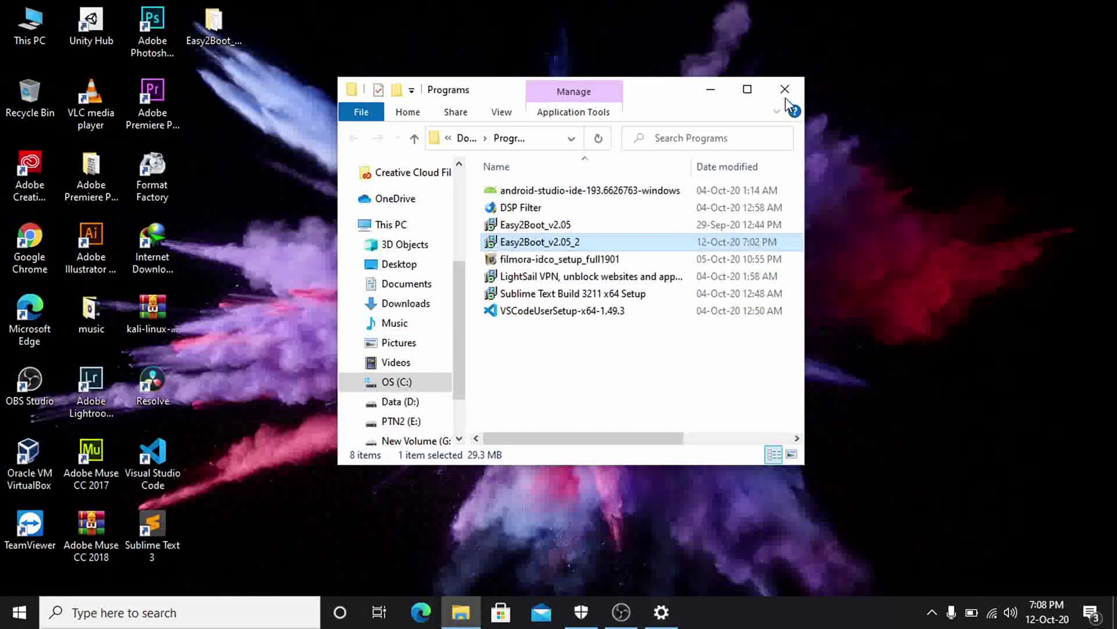
click(785, 90)
- Open This PC maximized and inspect the E2B_PTN2 (E:) and New Volume (G:) drives
double_click(33, 19)
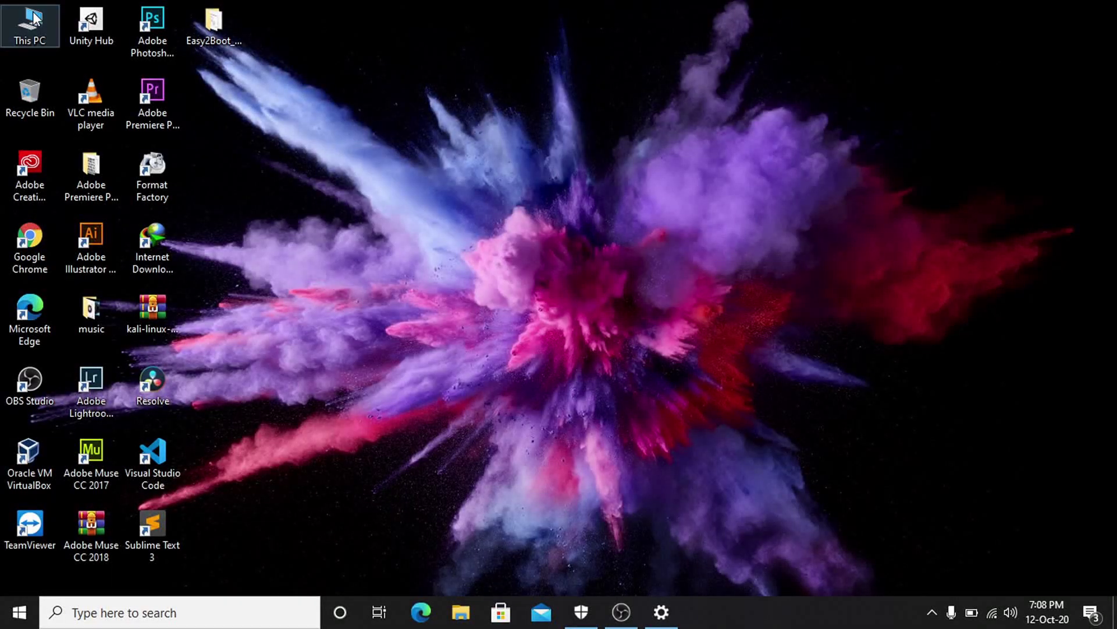
click(747, 93)
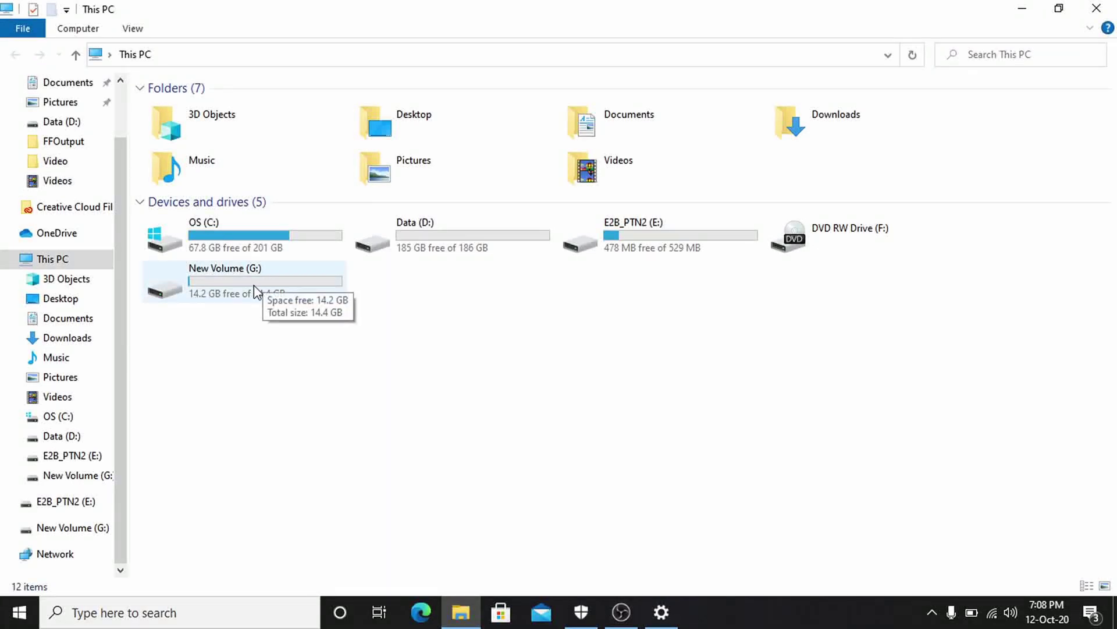
click(651, 233)
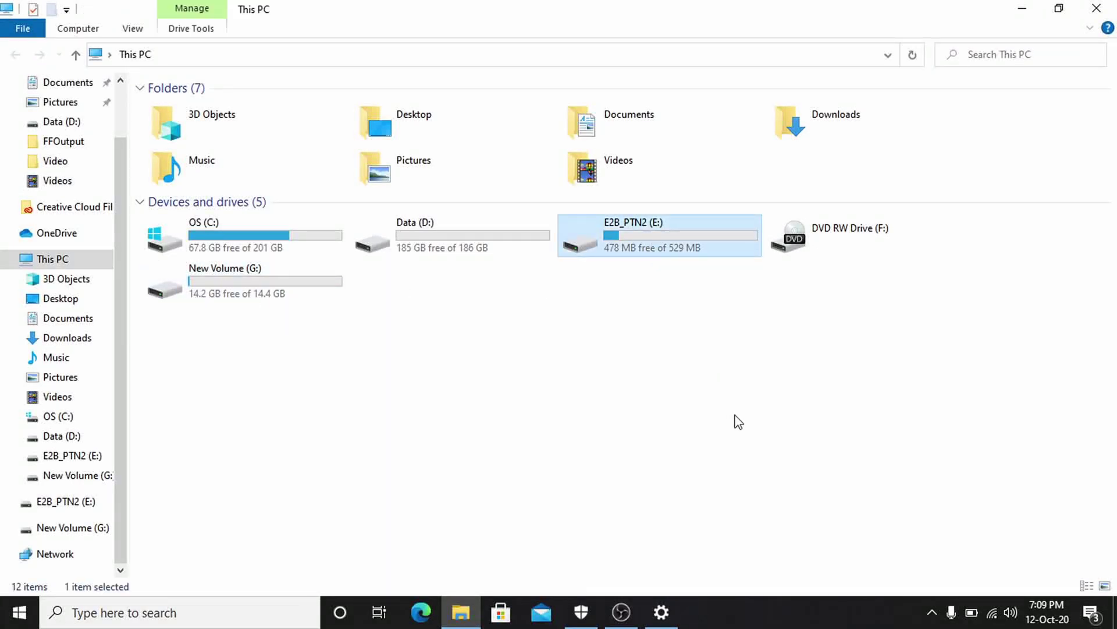
click(134, 285)
double_click(257, 281)
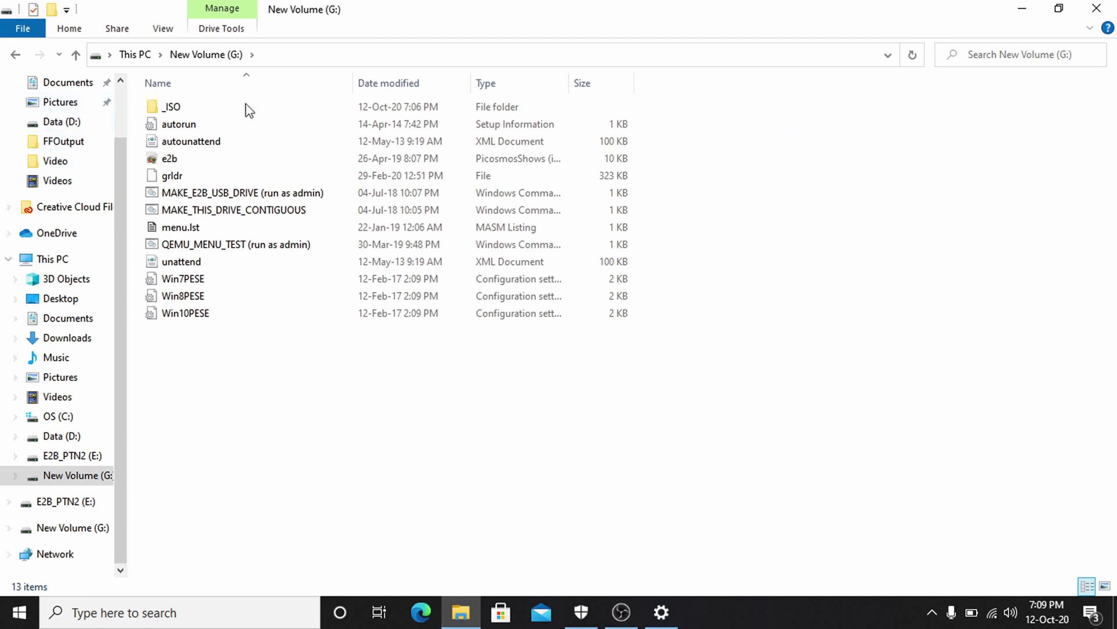
click(22, 56)
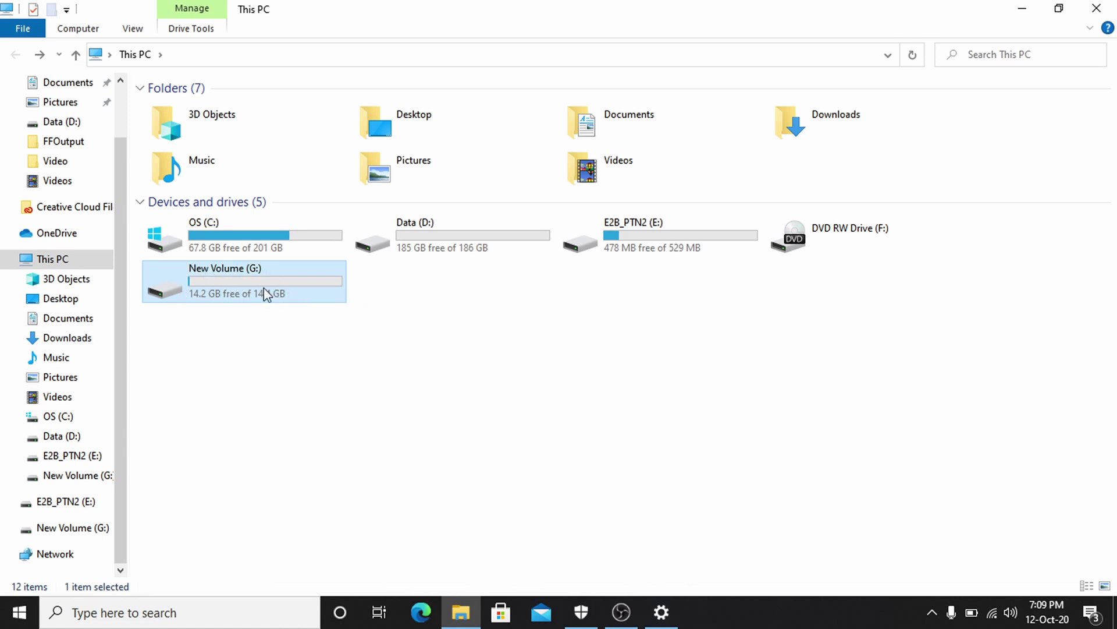
- Open the LINUX folder inside _ISO on New Volume (G:) and fit its window beside the desktop icons
double_click(251, 288)
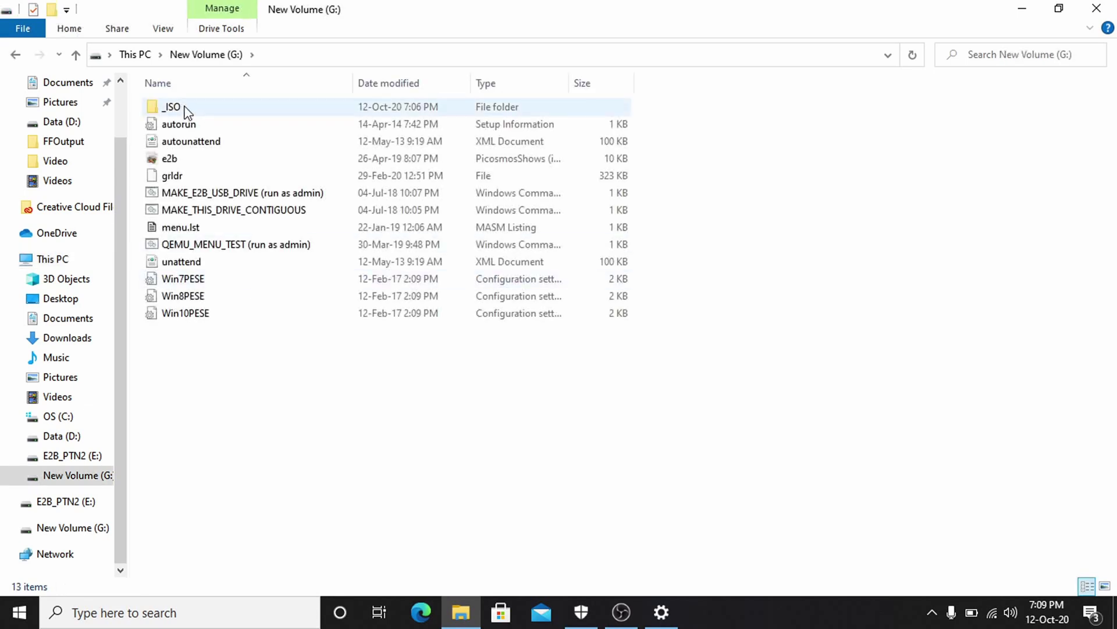
click(203, 111)
double_click(202, 111)
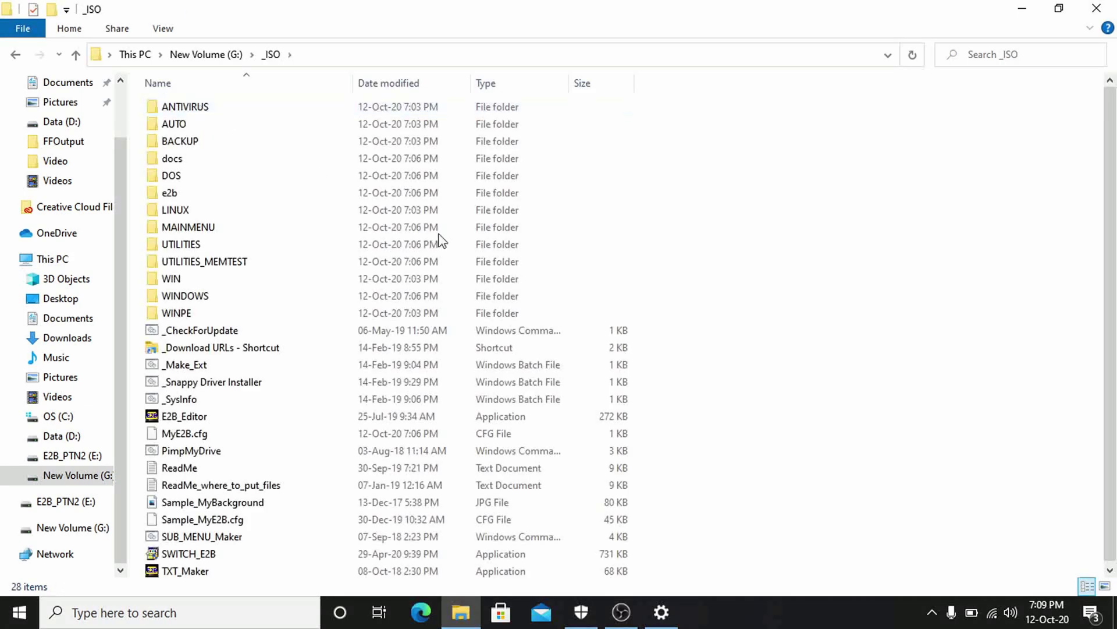
double_click(201, 210)
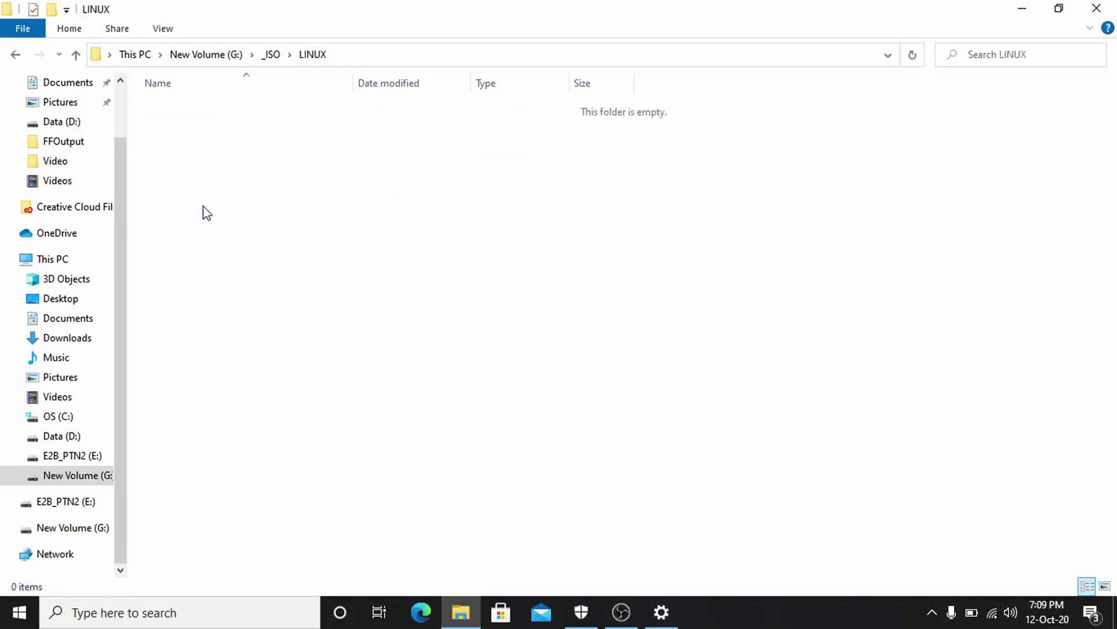
double_click(295, 17)
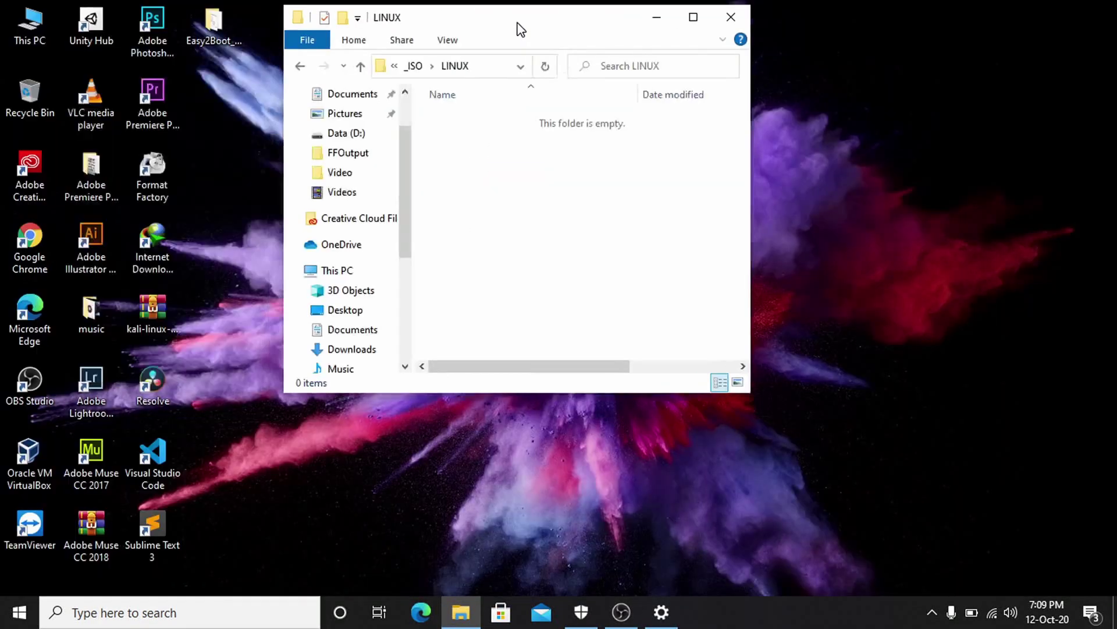
drag(521, 29, 565, 43)
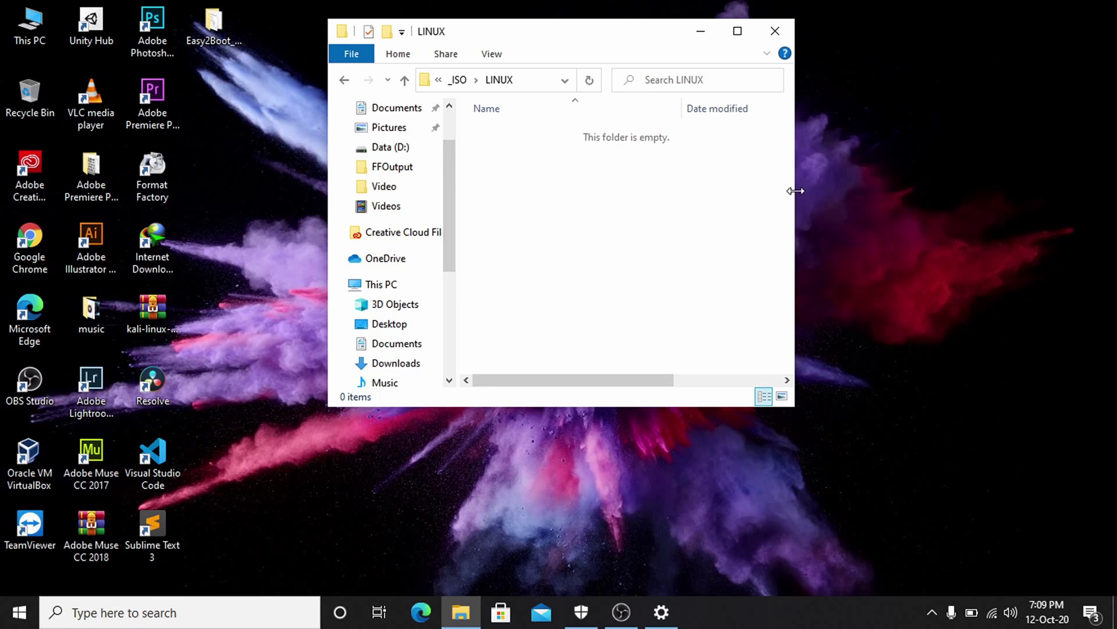
drag(795, 191, 980, 193)
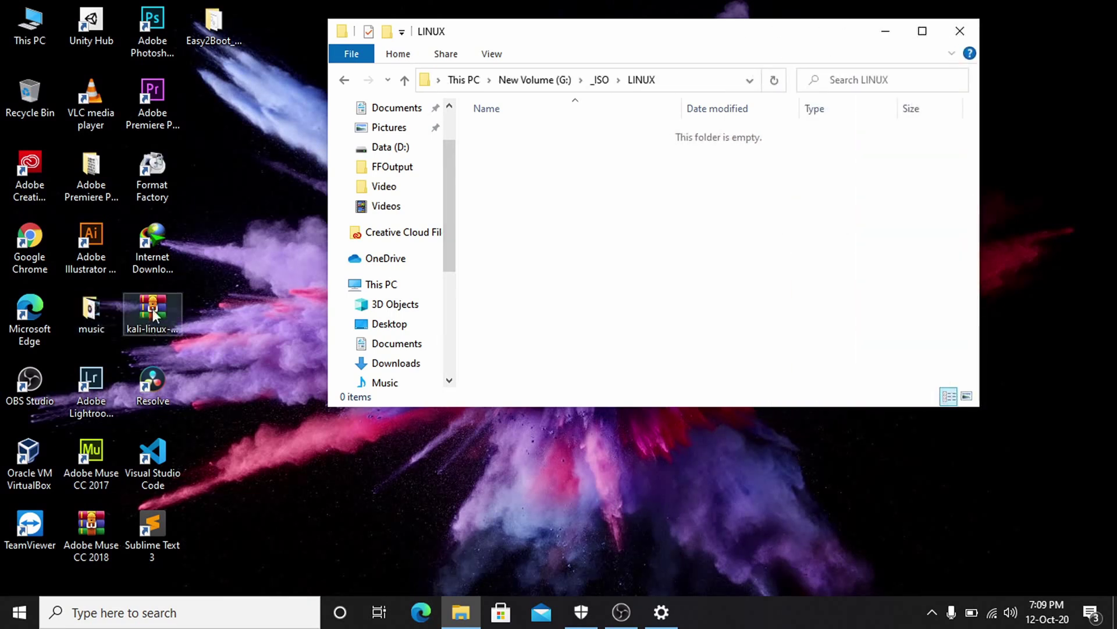
- Copy kali-linux-2020.3-installer-amd64 from the desktop into the LINUX folder and arrange the folder and copy progress windows side by side
drag(151, 313, 582, 270)
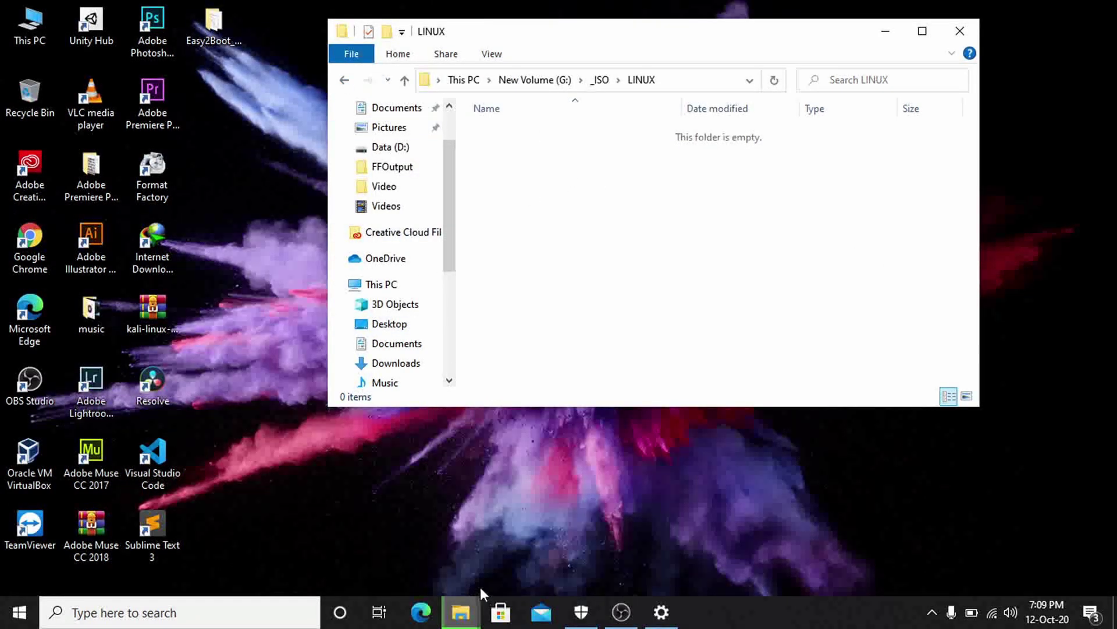
mouse_move(460, 621)
click(497, 536)
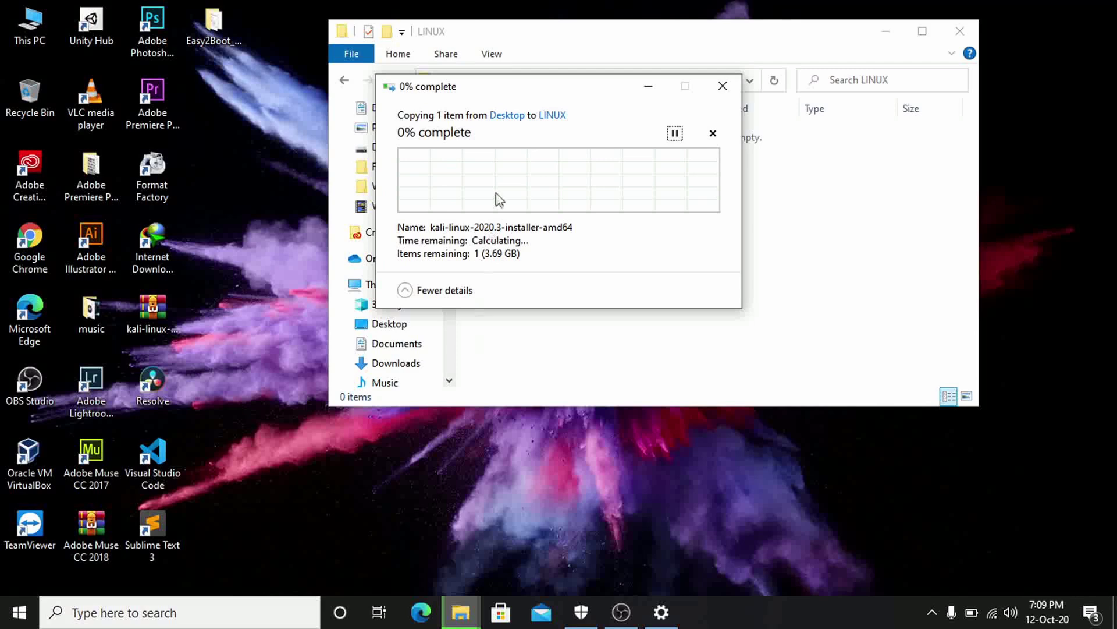
drag(568, 95, 910, 152)
drag(641, 40, 458, 40)
drag(575, 44, 509, 41)
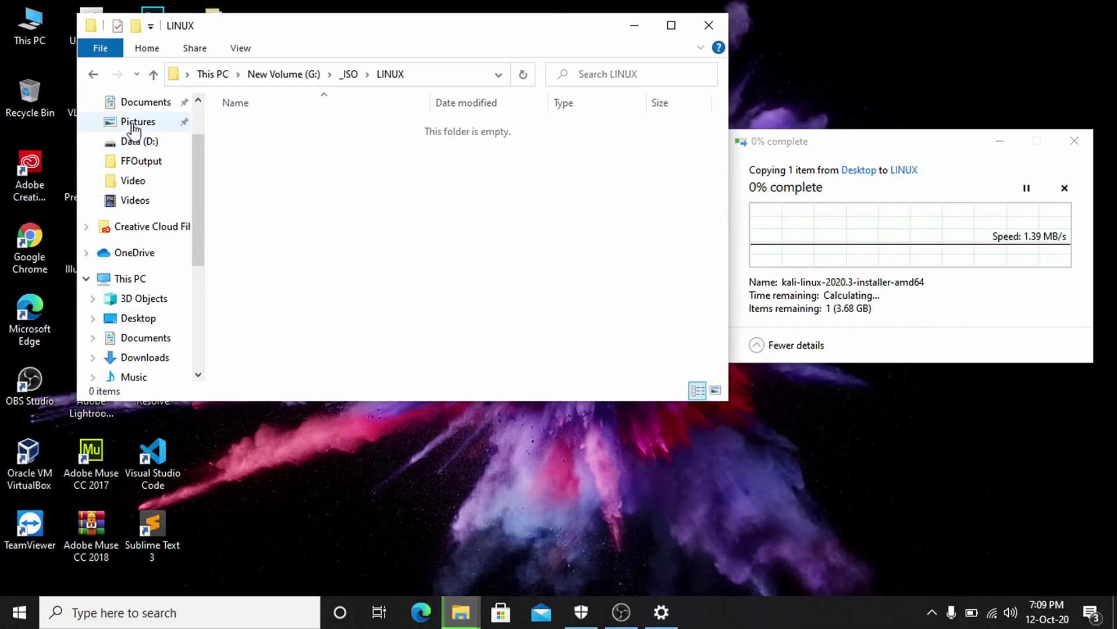
- Examine the version subfolders for Windows install ISOs in the _ISO\WINDOWS folder, from SVR2012 to XP, and return to _ISO
click(94, 74)
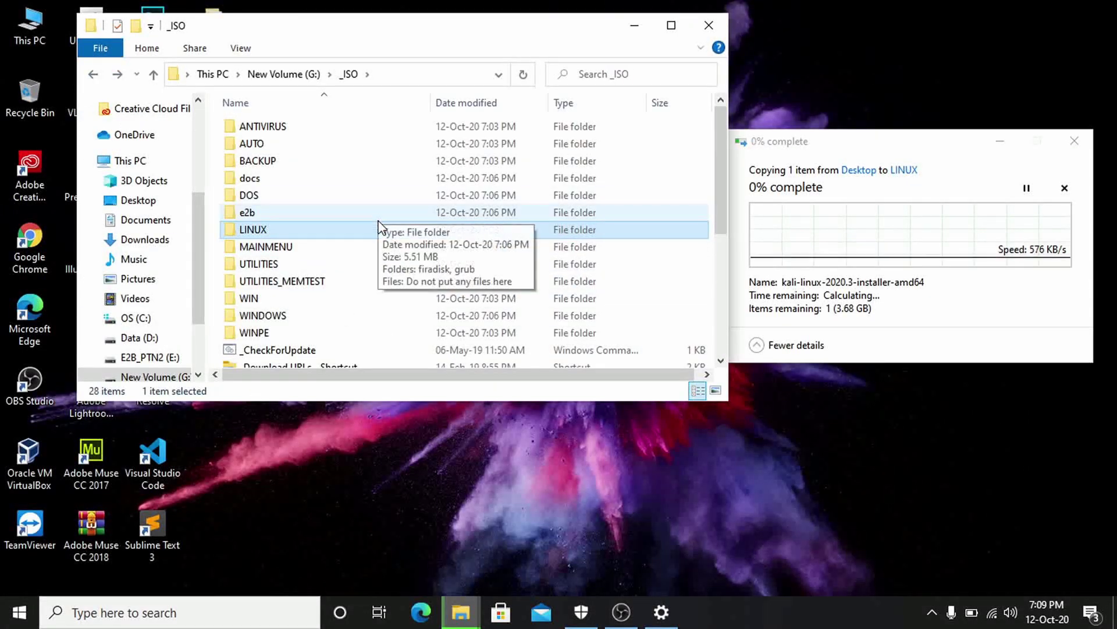
scroll(384, 286, down, 2)
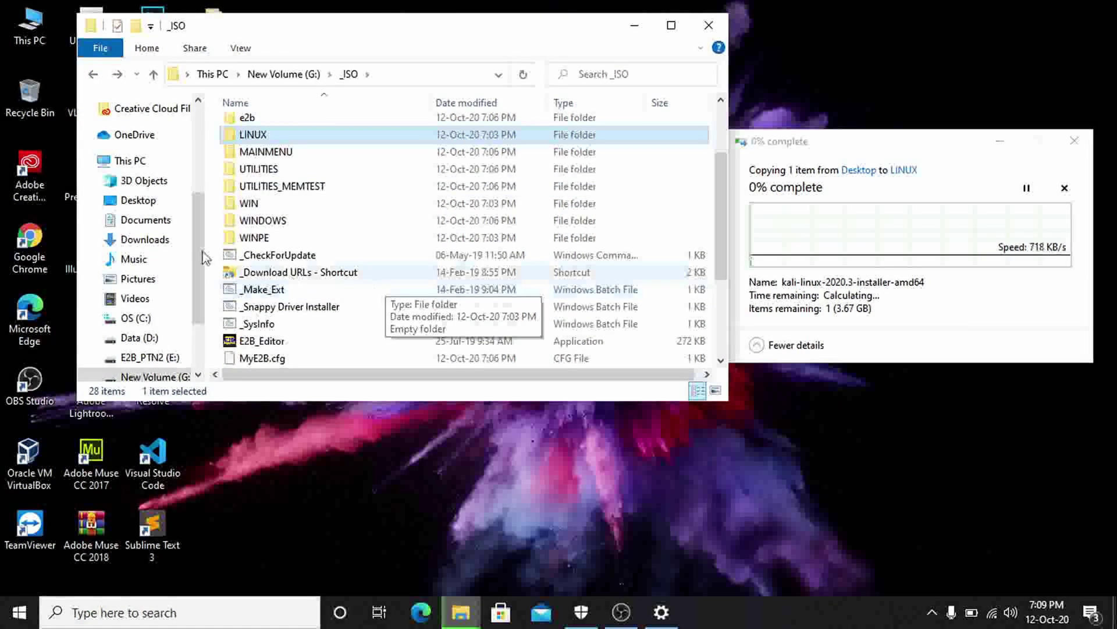
double_click(273, 226)
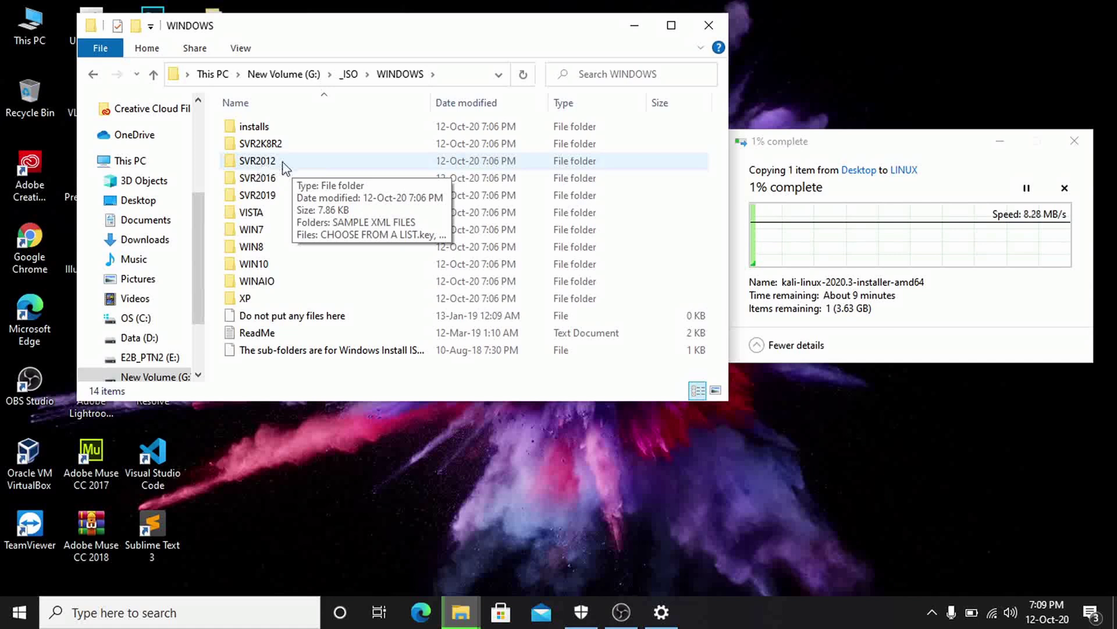
click(283, 164)
click(284, 177)
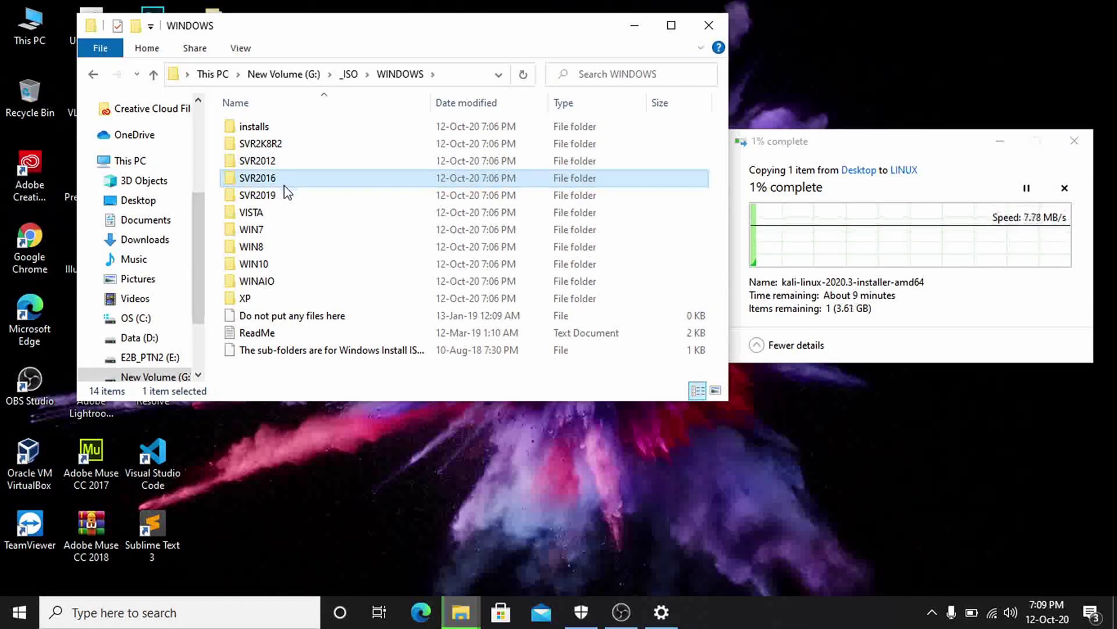
click(287, 202)
click(276, 216)
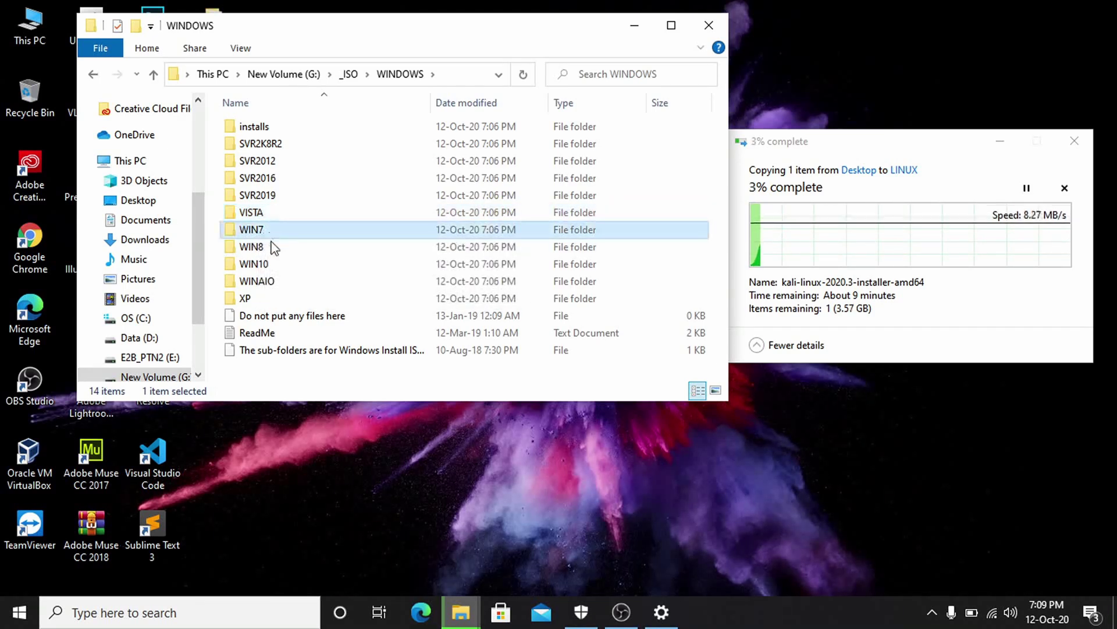
click(268, 247)
click(274, 266)
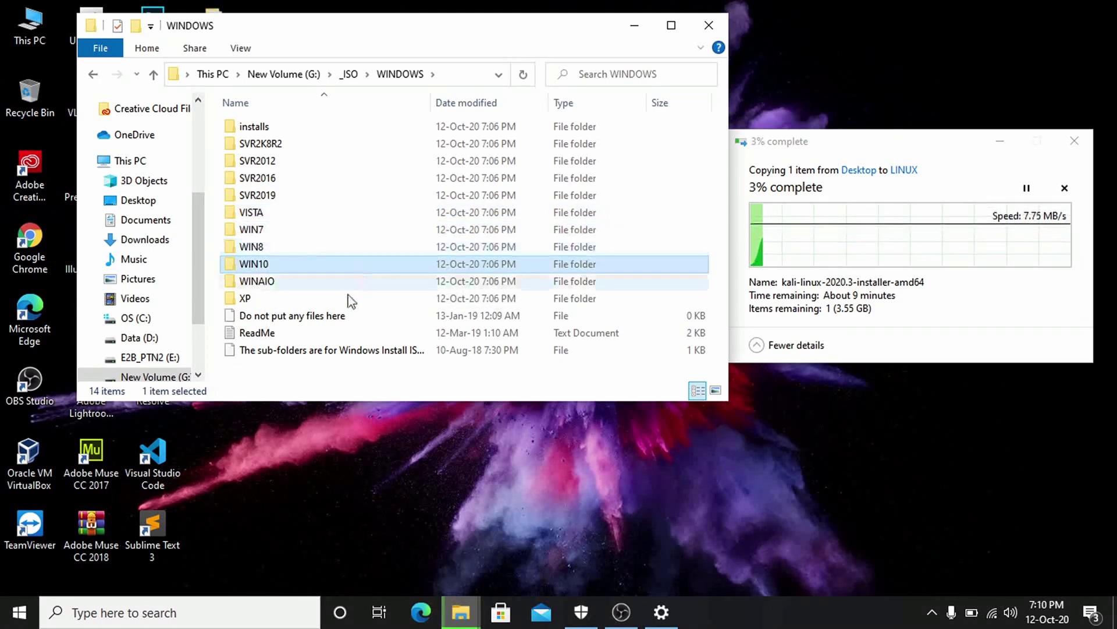
click(279, 302)
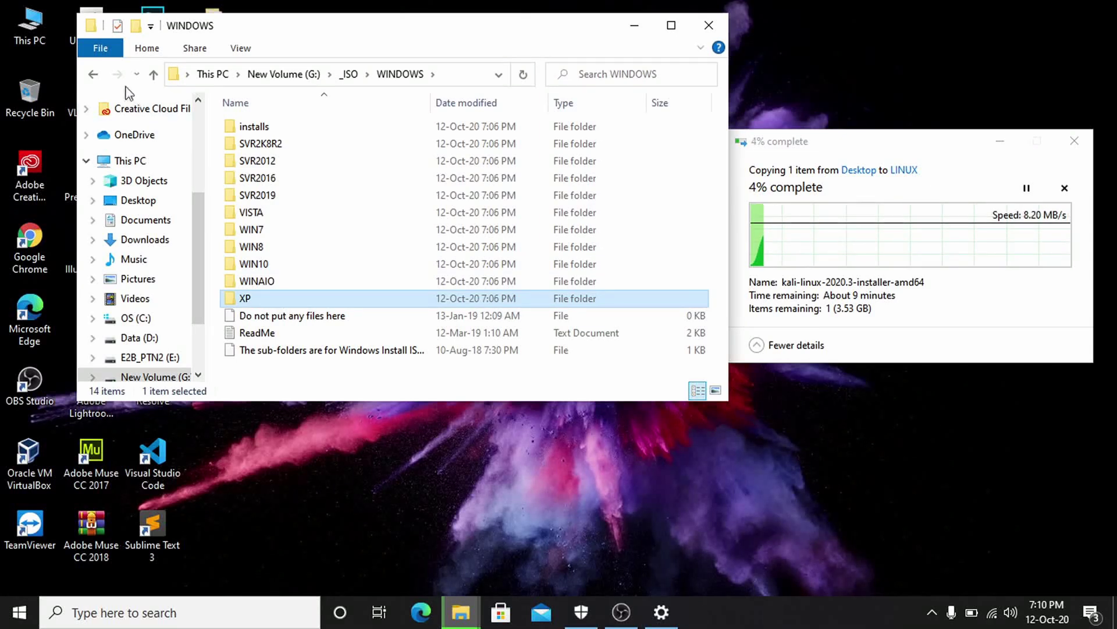
click(93, 74)
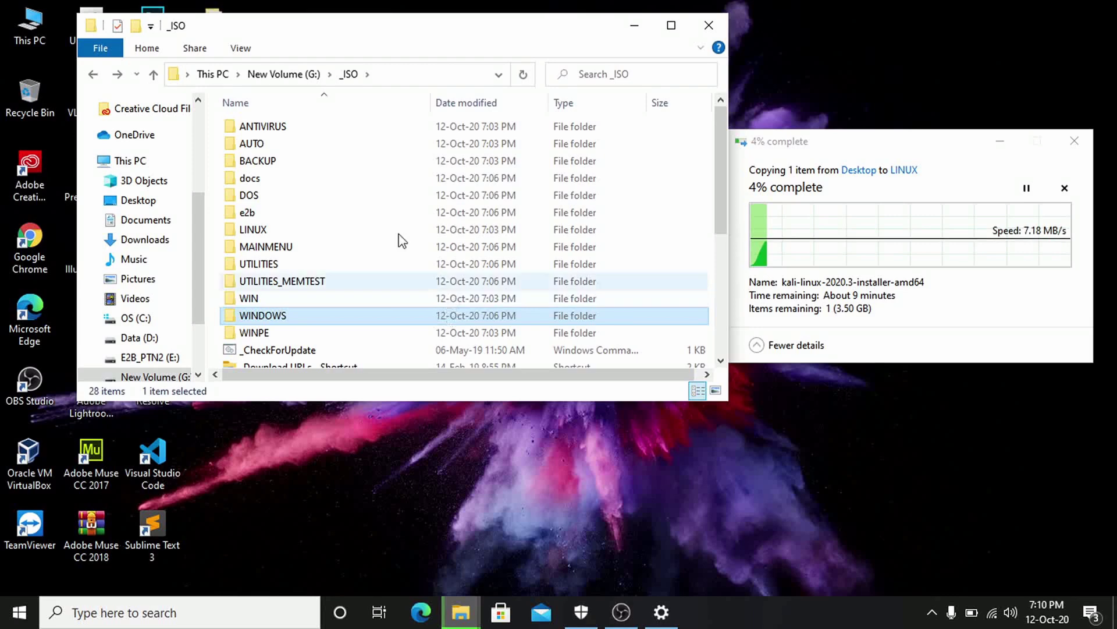
- Review the other folders and files in _ISO and reposition the copy progress window
drag(486, 34, 496, 27)
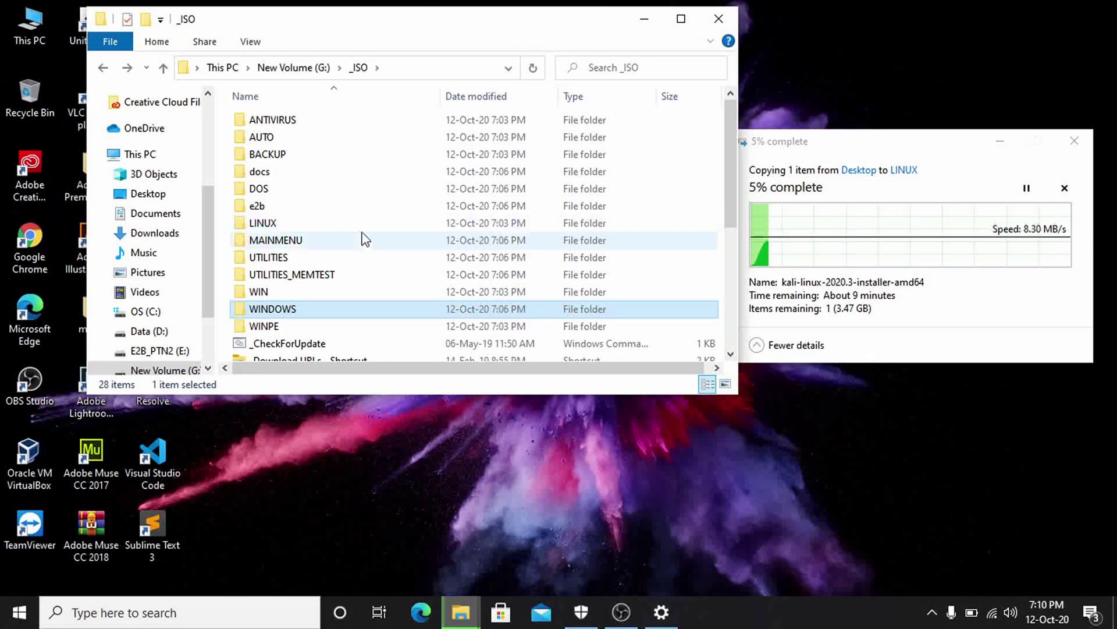
mouse_move(364, 223)
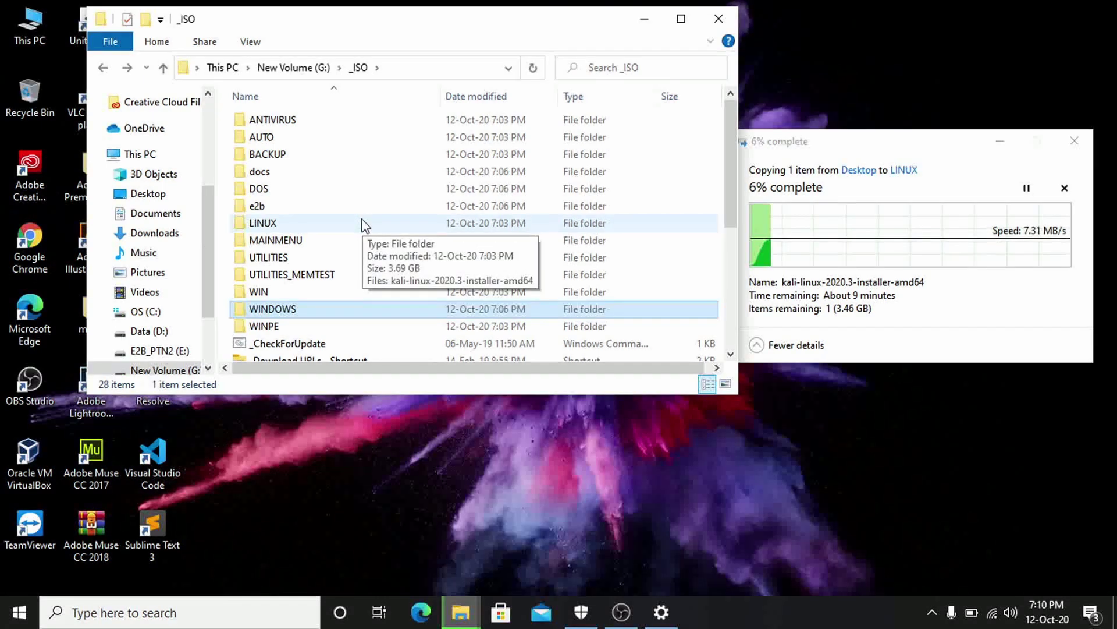
scroll(364, 223, down, 2)
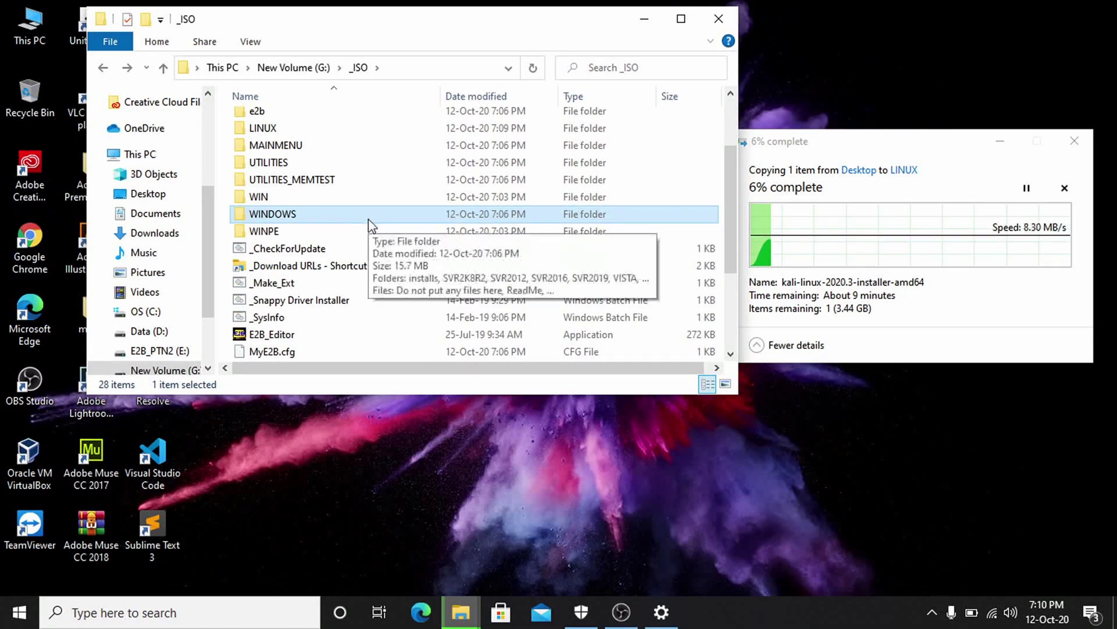
scroll(368, 223, down, 2)
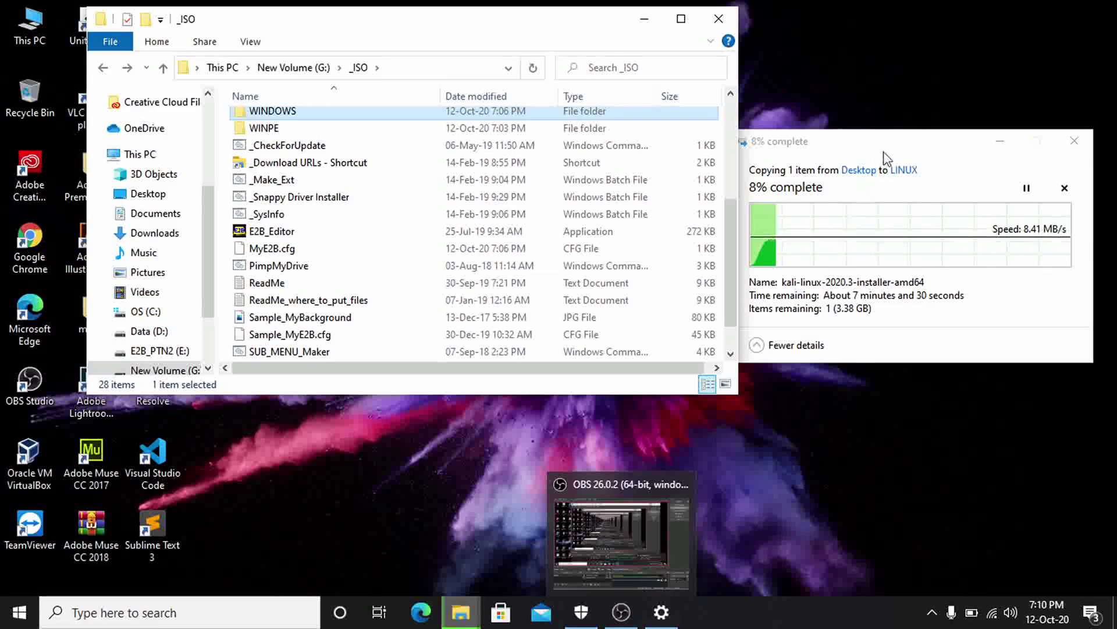
drag(886, 152, 843, 134)
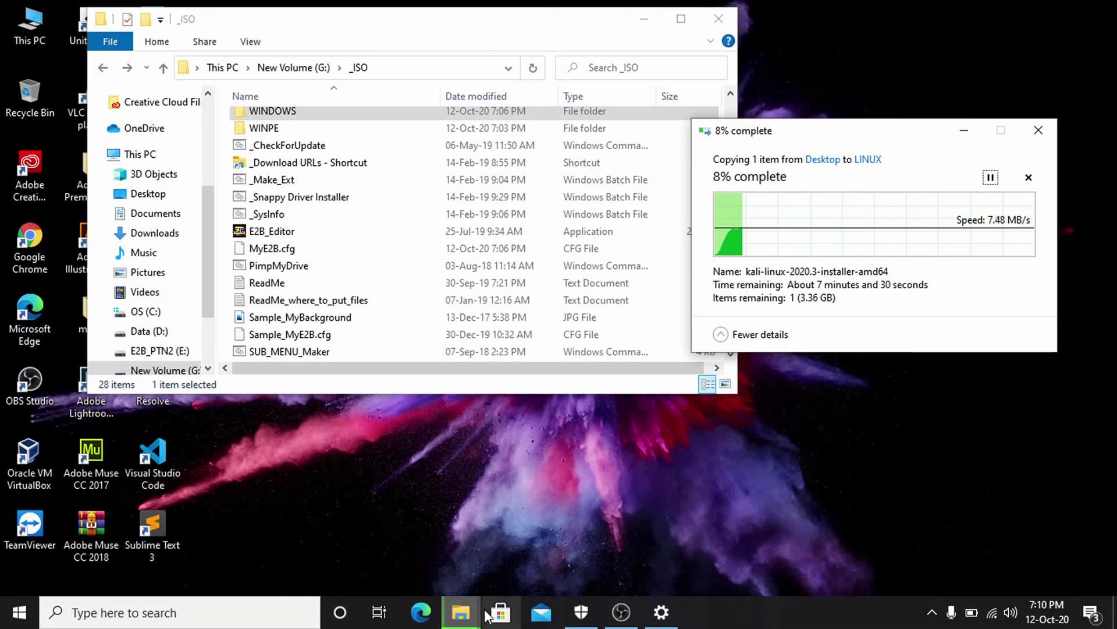